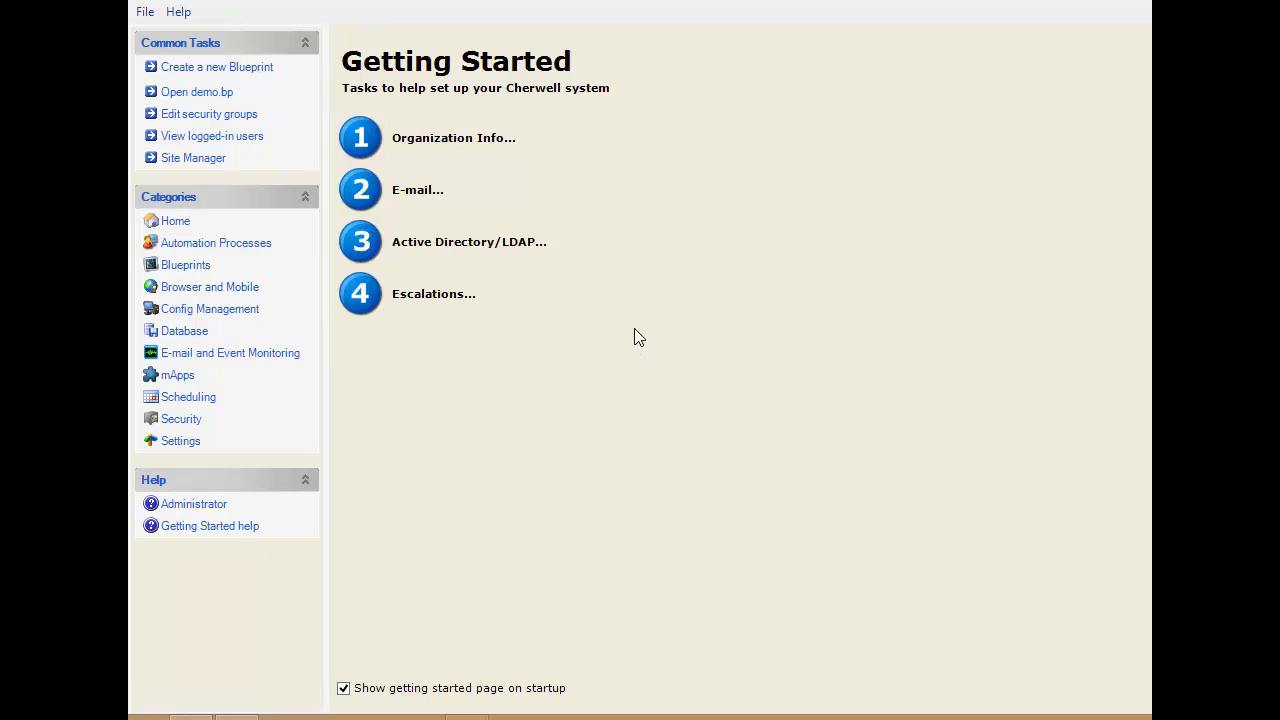
Start a new blueprint and open the Change Request's Normal Change Assessment Approval block for editing
{"action": "left_click", "coordinate": [207, 67]}
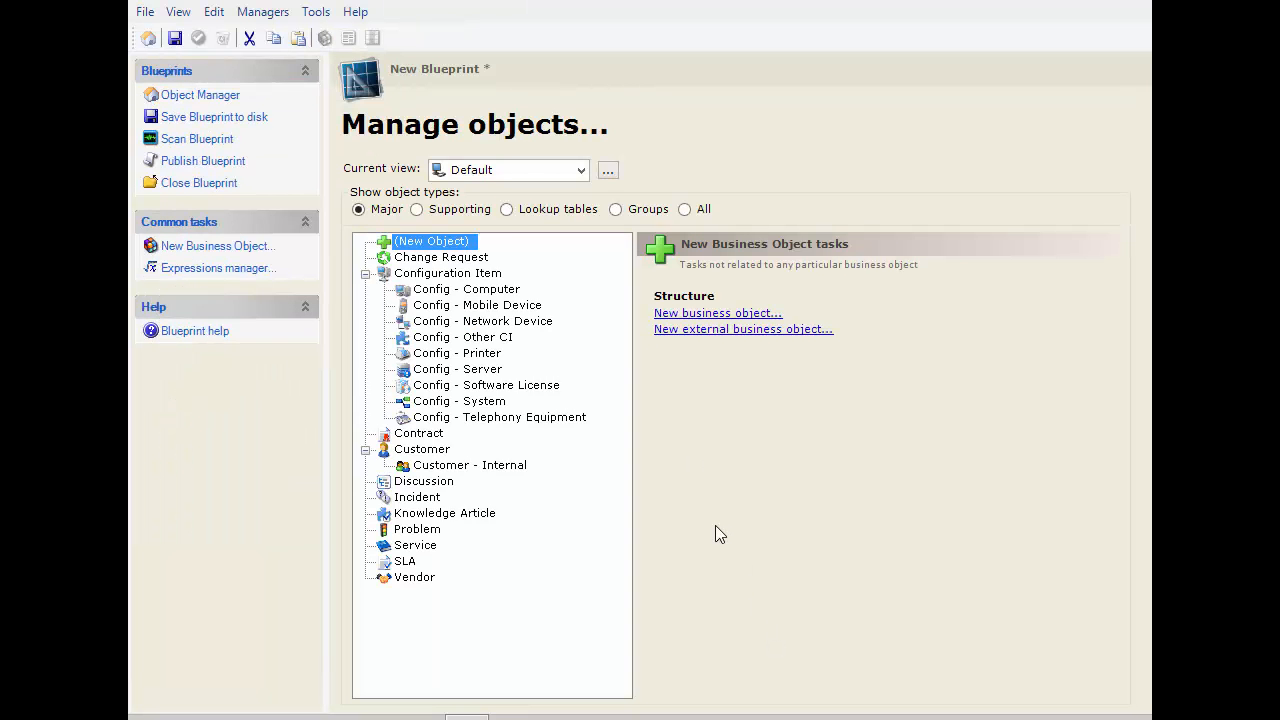
{"action": "left_click", "coordinate": [474, 262]}
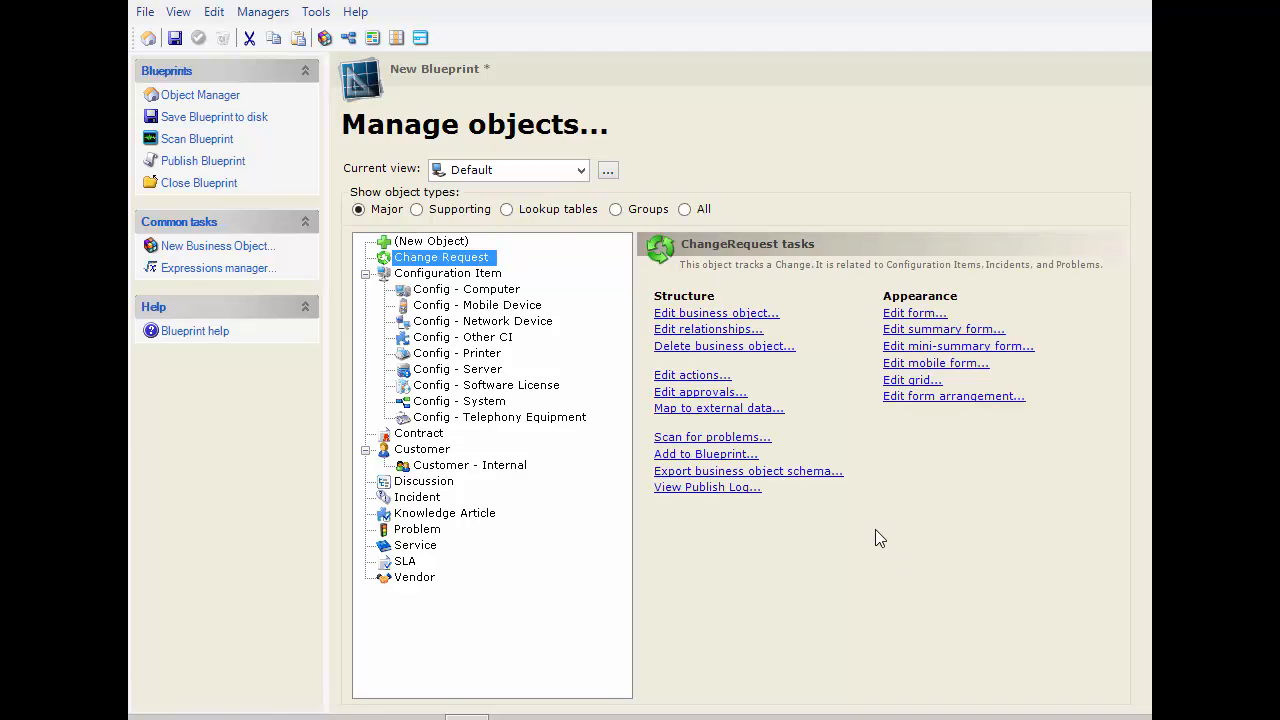
{"action": "left_click", "coordinate": [700, 392]}
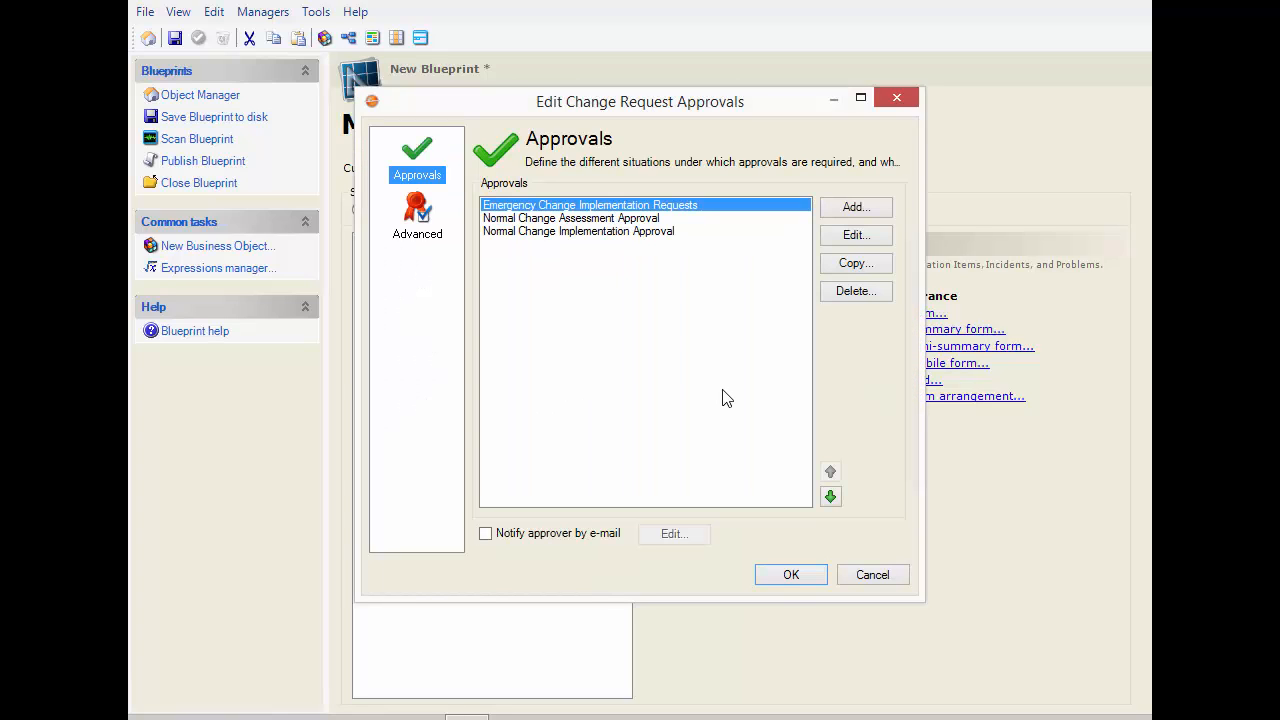
{"action": "left_click", "coordinate": [600, 219]}
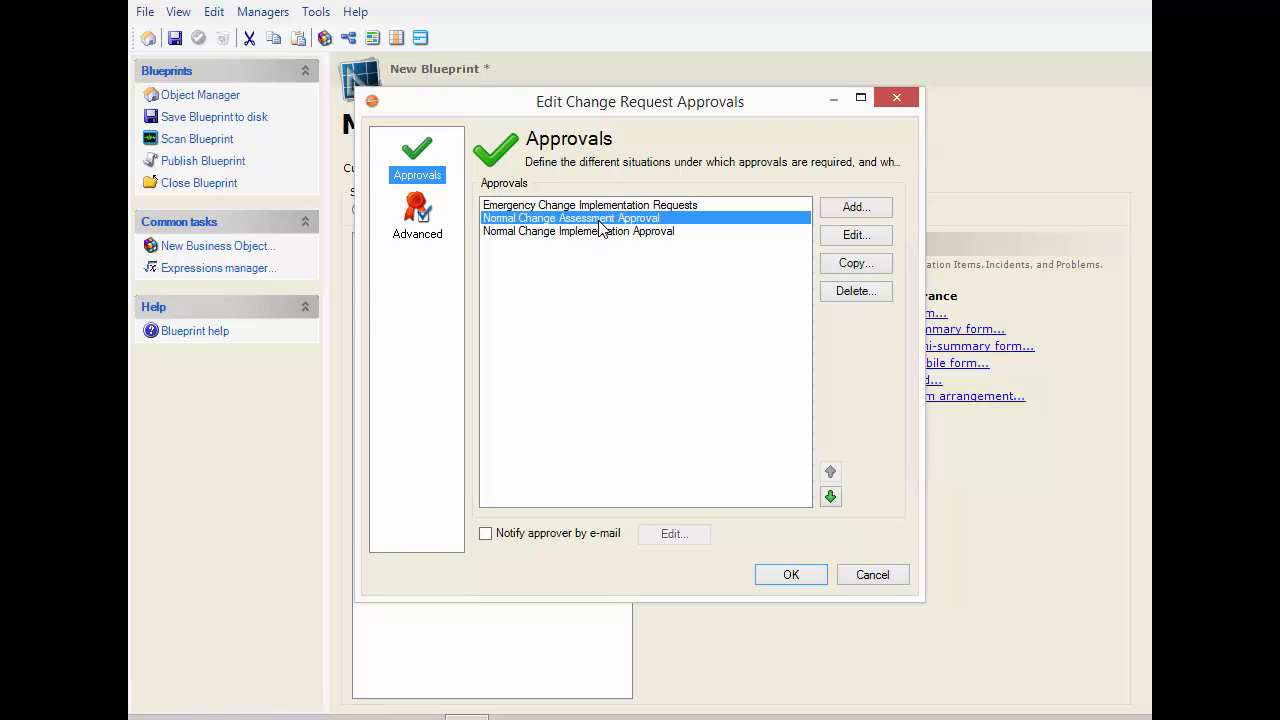
{"action": "left_click", "coordinate": [851, 234]}
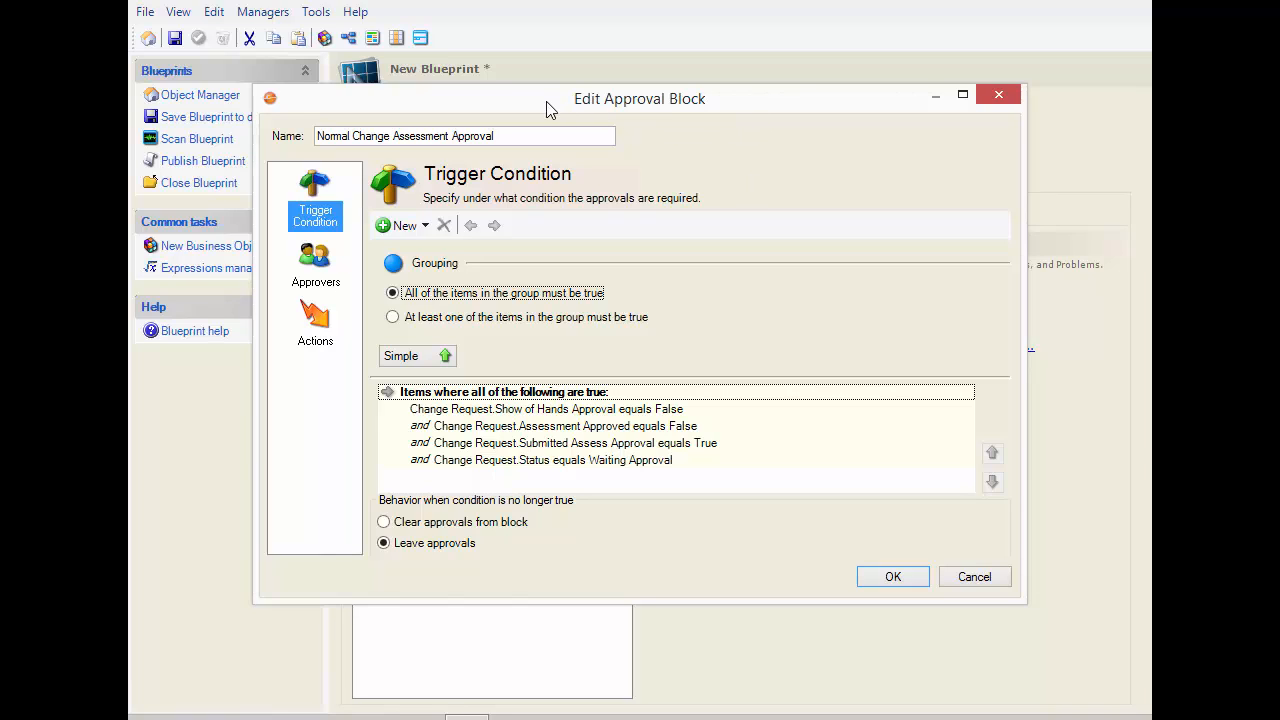
Remove both relationship-based approvers from the approval block and require approval from all approvers
{"action": "left_click", "coordinate": [319, 263]}
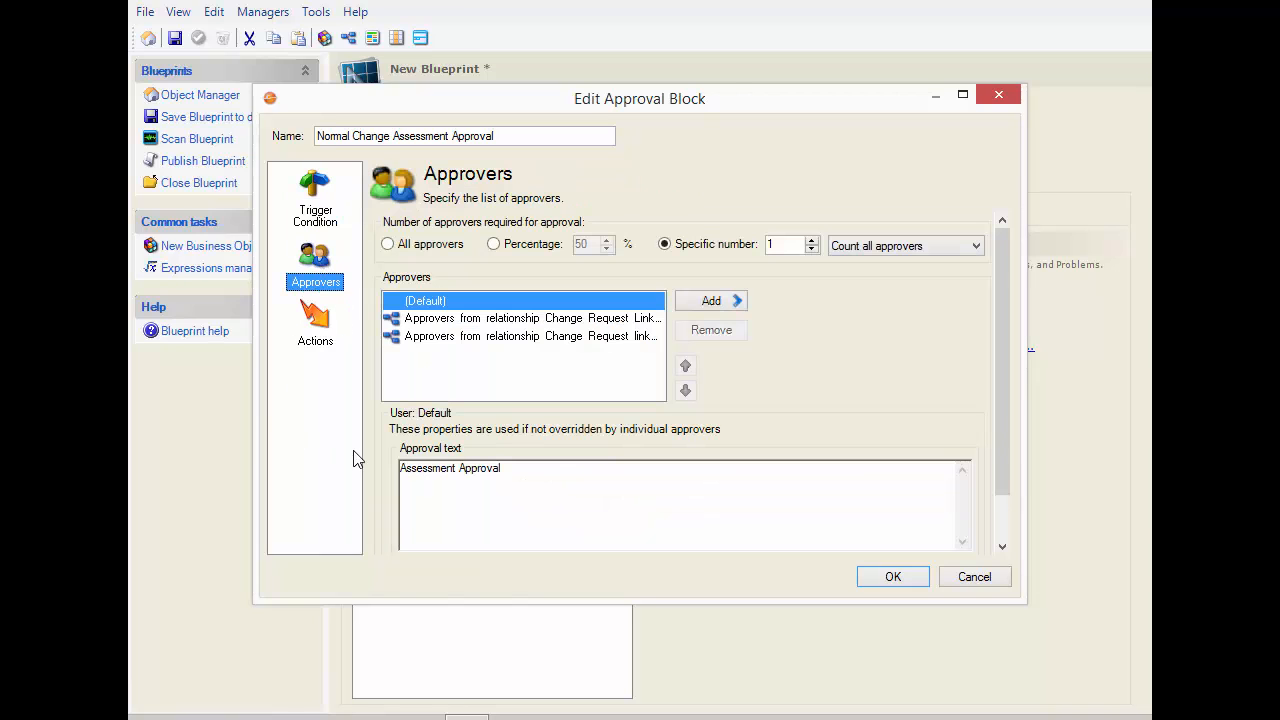
{"action": "left_click", "coordinate": [526, 319]}
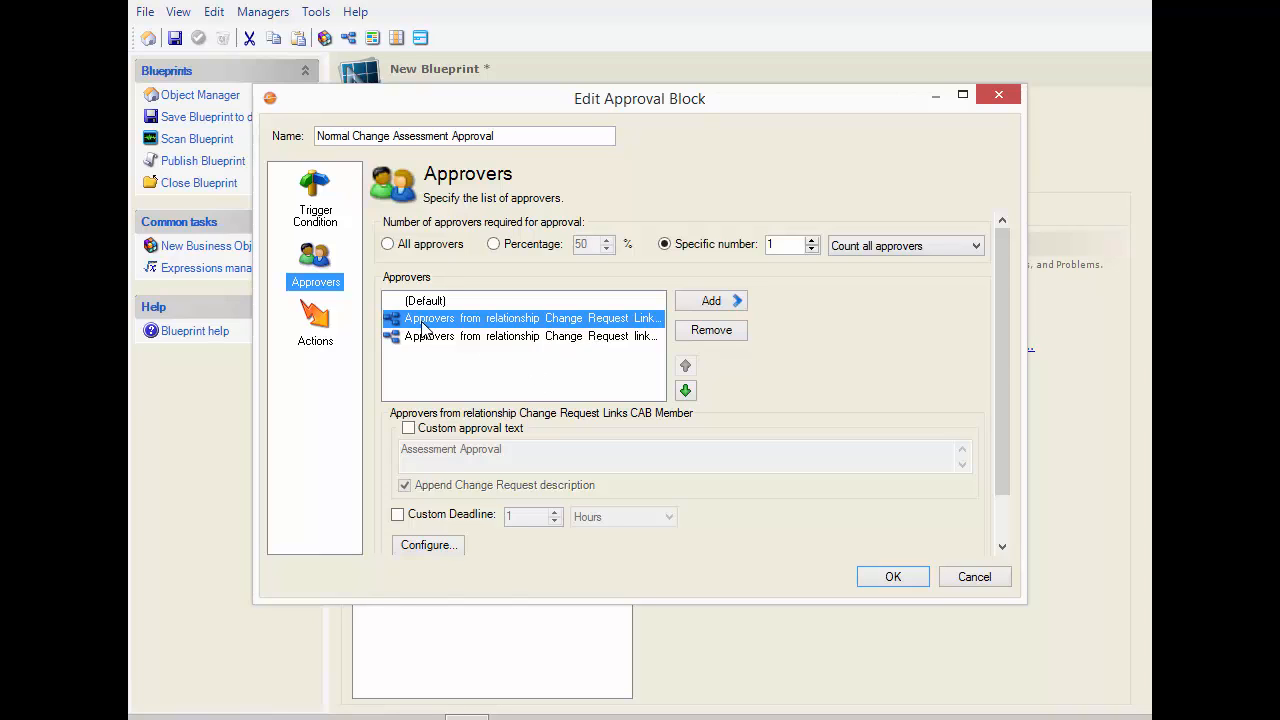
{"action": "left_click", "coordinate": [690, 335]}
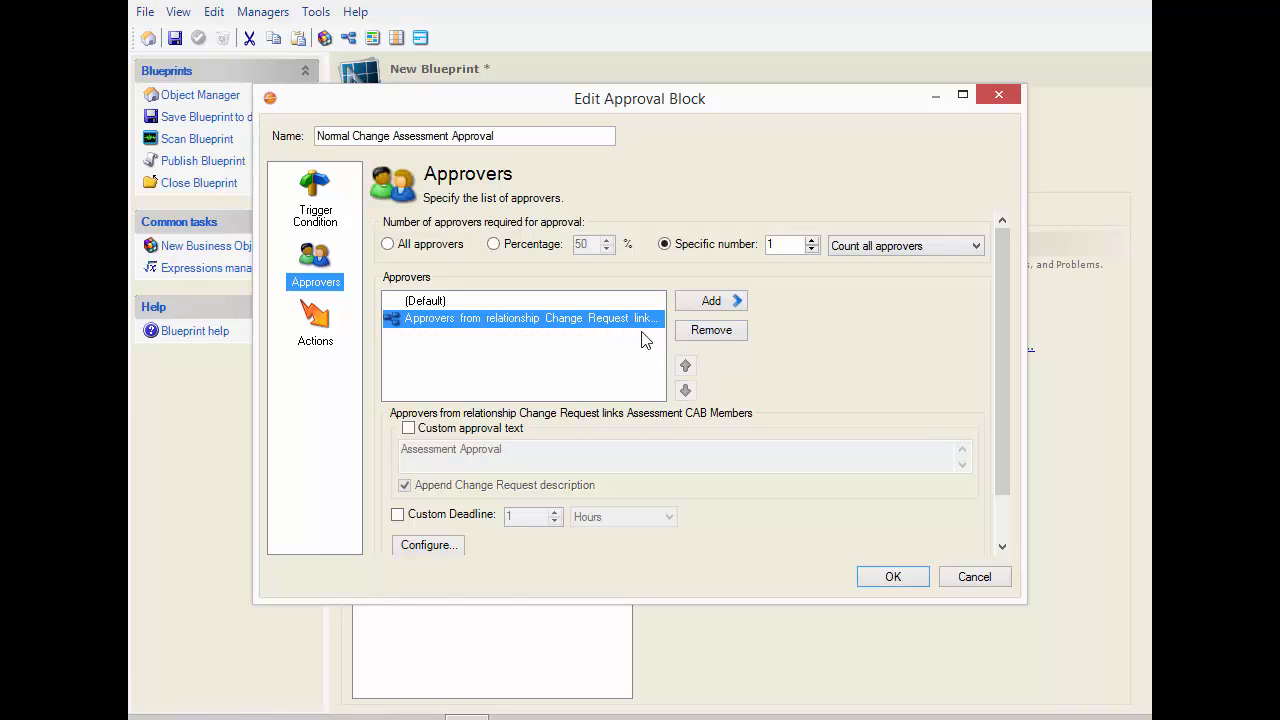
{"action": "left_click", "coordinate": [731, 336]}
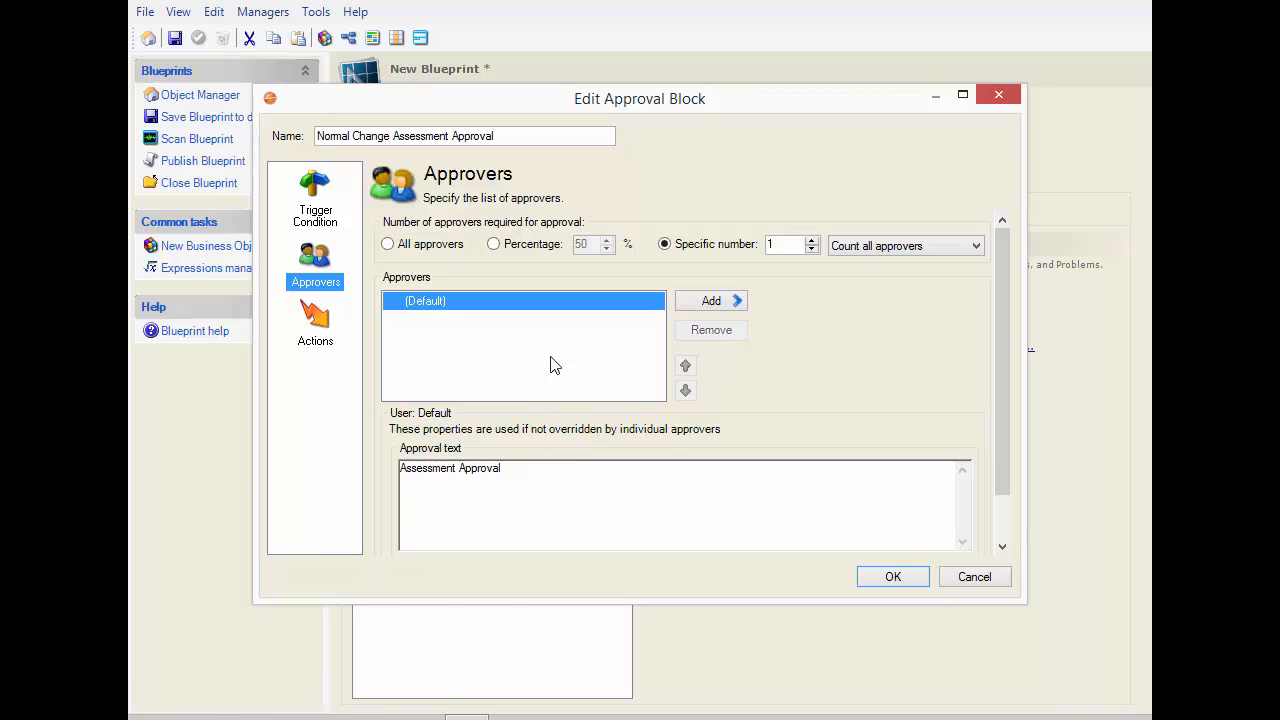
{"action": "left_click", "coordinate": [413, 244]}
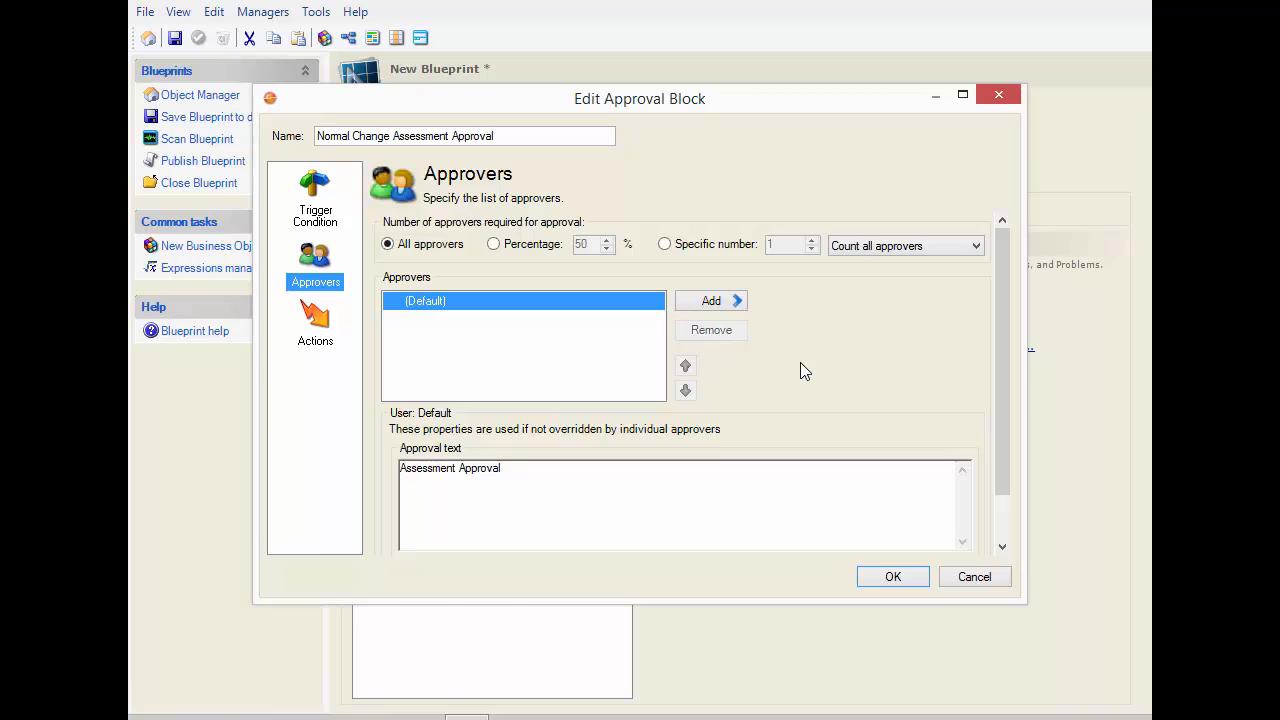
Check the approval block's actions, accept the Change Request approval changes, and publish the blueprint with the default options
{"action": "left_click", "coordinate": [337, 325]}
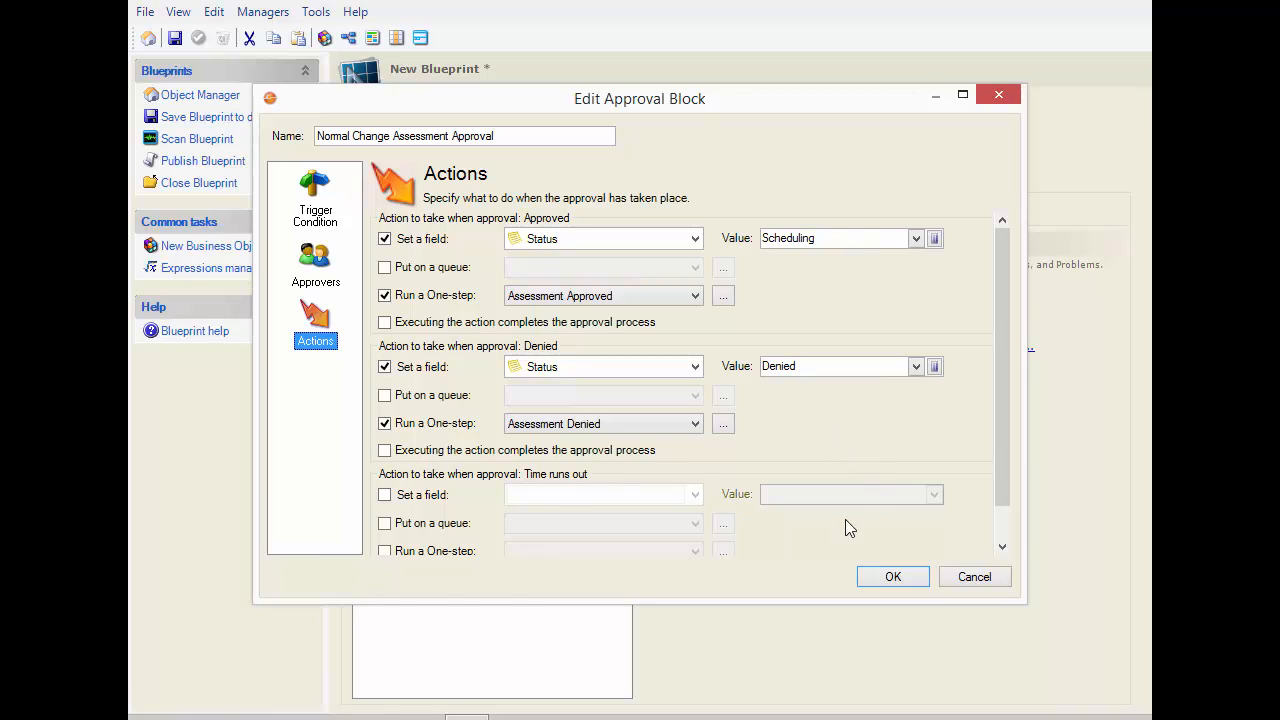
{"action": "left_click", "coordinate": [898, 583]}
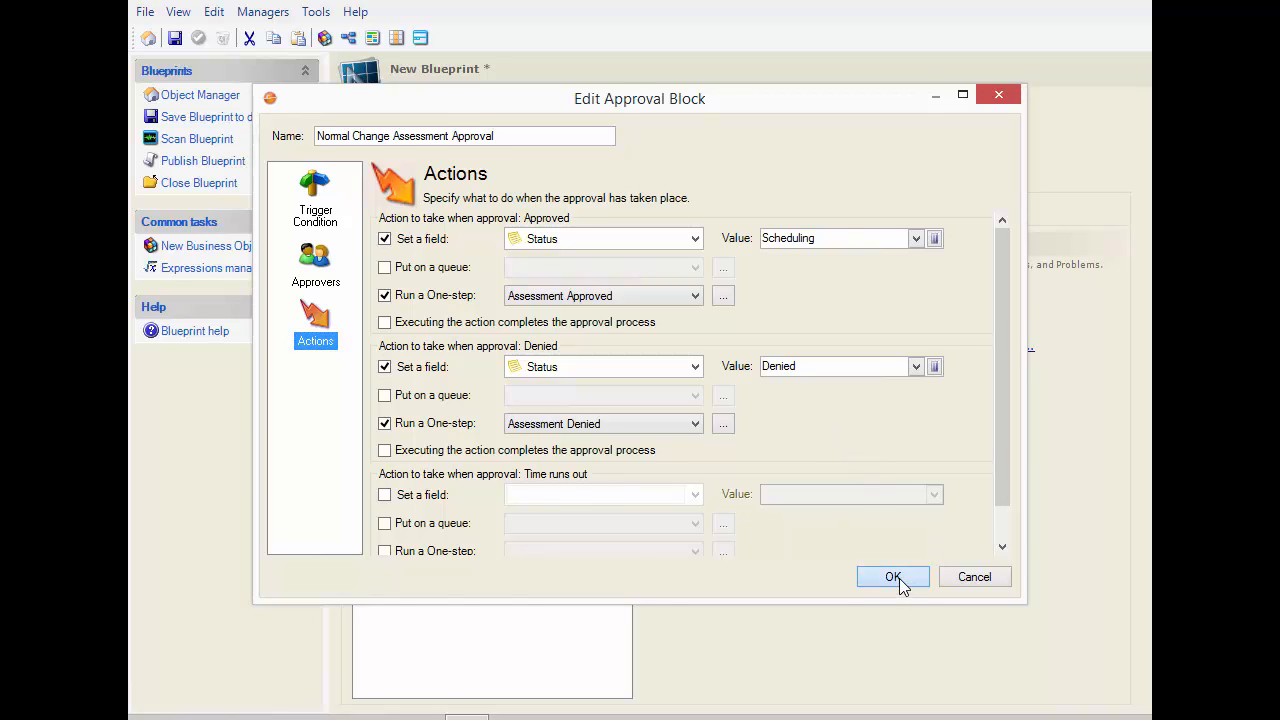
{"action": "left_click", "coordinate": [791, 575]}
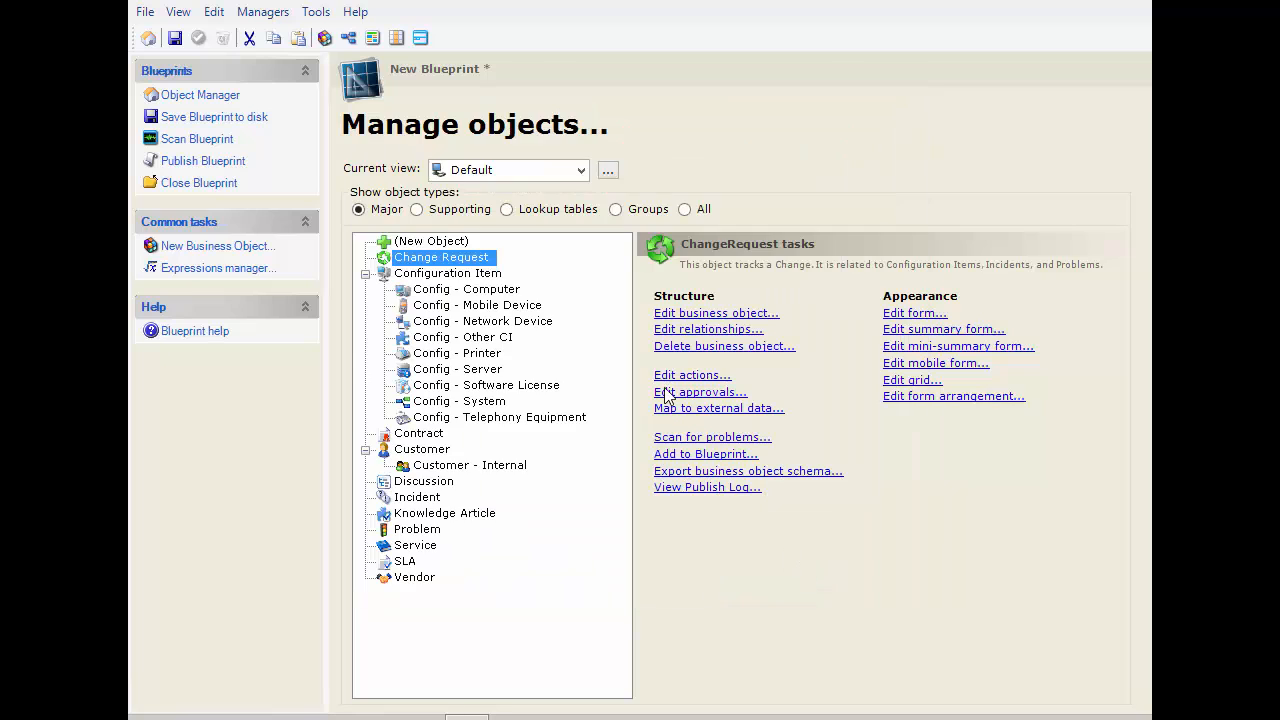
{"action": "left_click", "coordinate": [226, 161]}
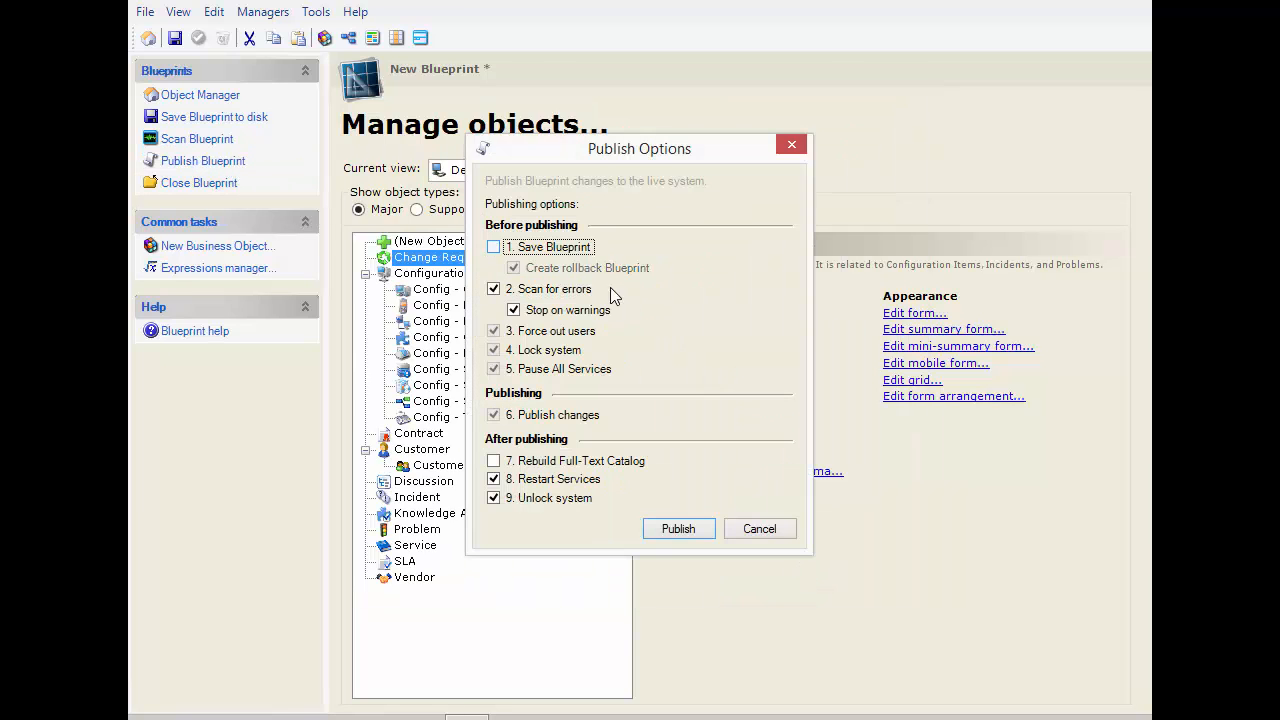
{"action": "left_click", "coordinate": [678, 527]}
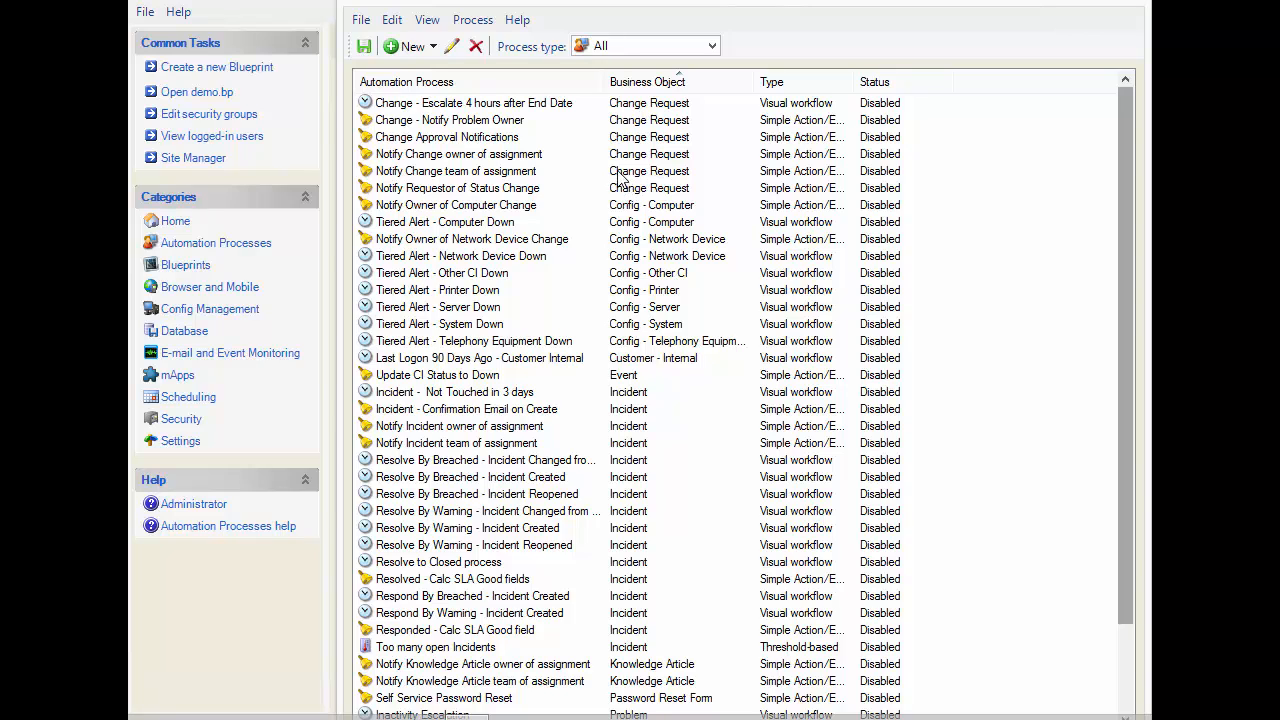
Create a simple action/event automation process for the Change Request business object, using the Change Request changed event
{"action": "left_click", "coordinate": [399, 47]}
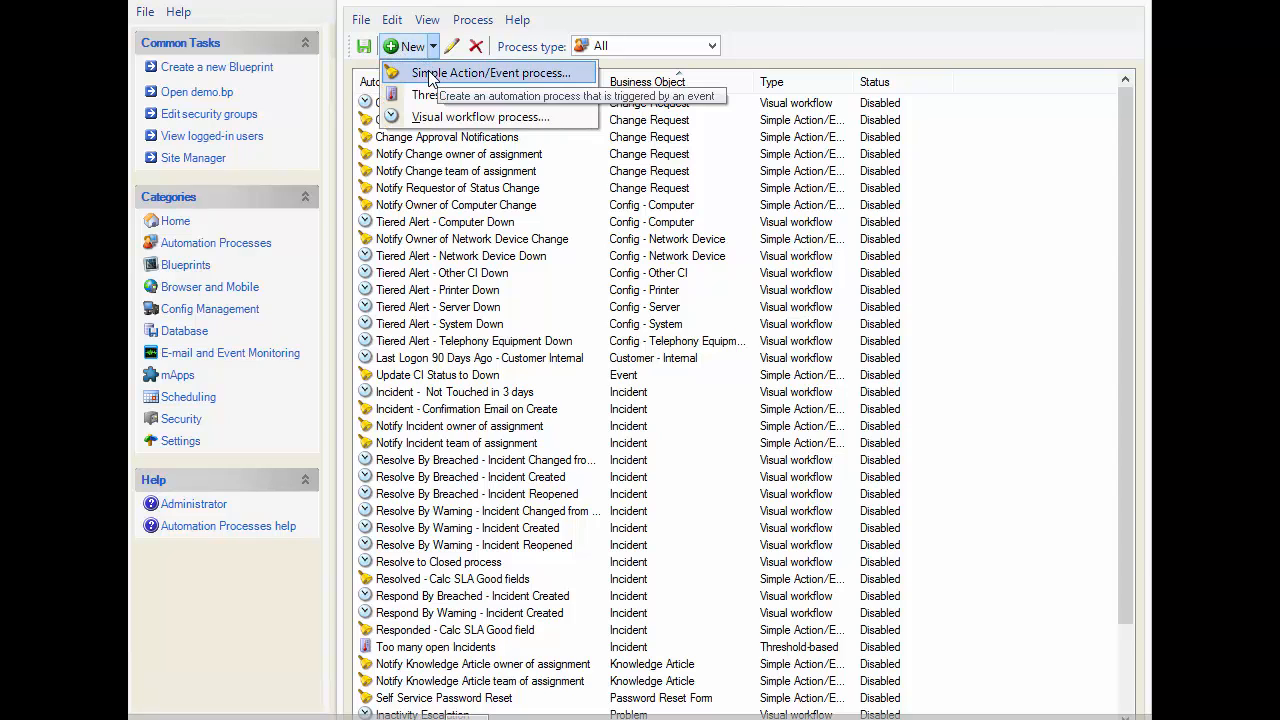
{"action": "left_click", "coordinate": [431, 76]}
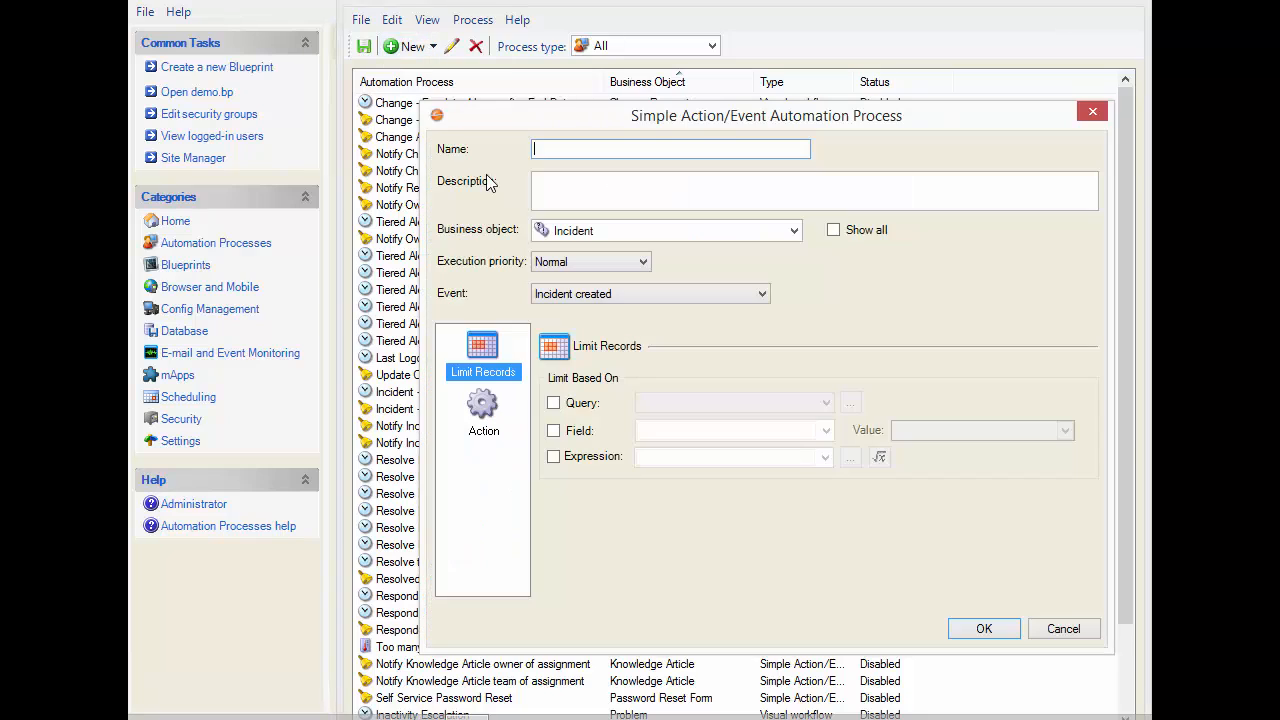
{"action": "left_click", "coordinate": [793, 231]}
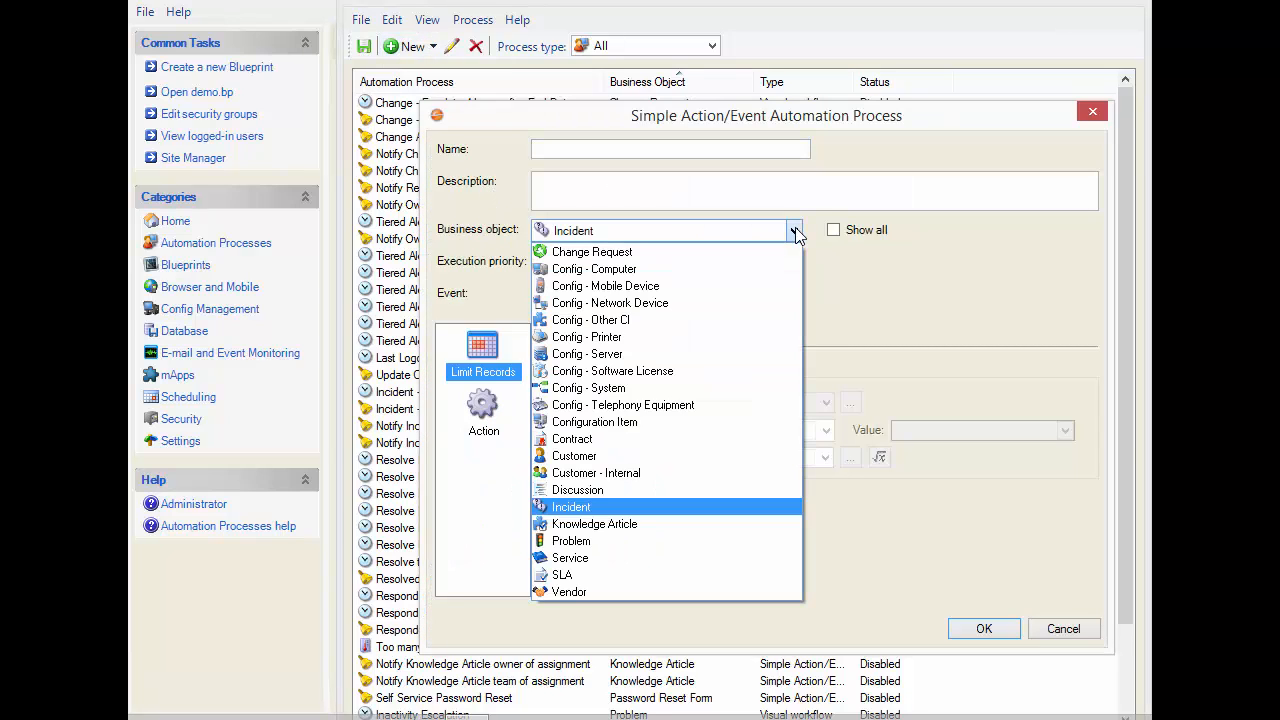
{"action": "left_click", "coordinate": [620, 254]}
{"action": "left_click", "coordinate": [717, 296]}
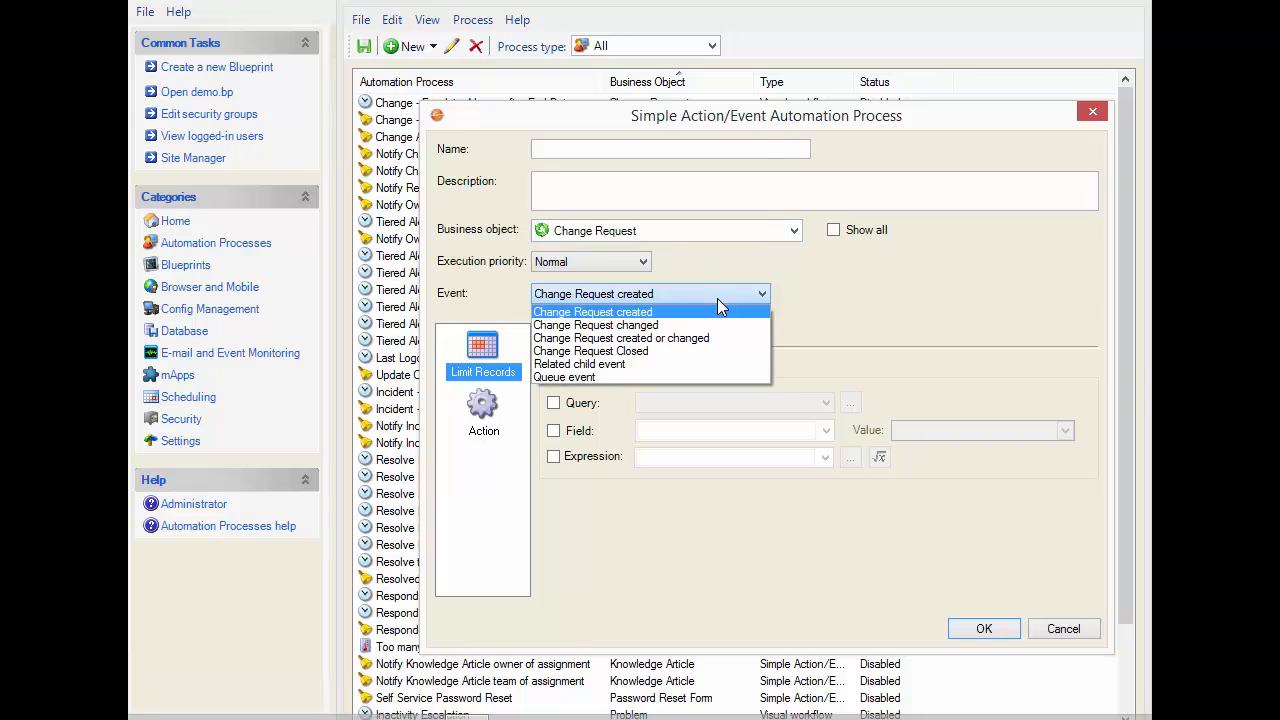
{"action": "left_click", "coordinate": [645, 325]}
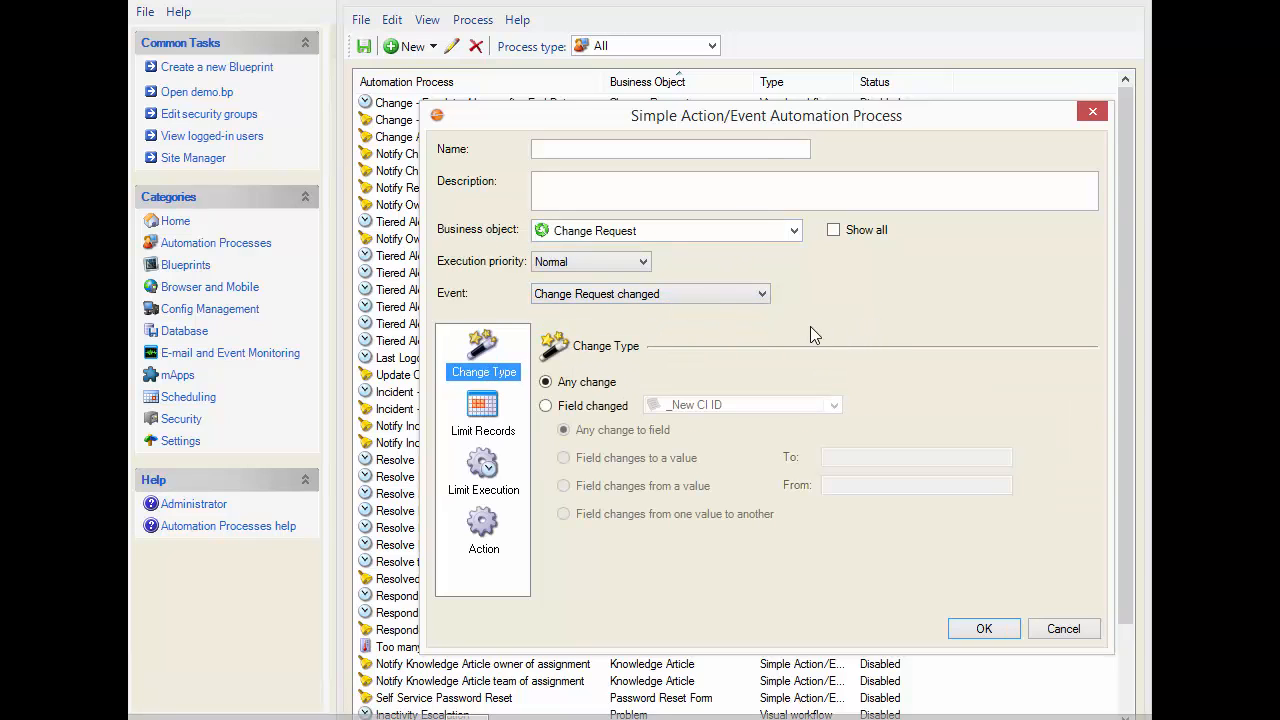
Set the process to trigger when the Status field changes to Assessing, choosing the Normal change type's record
{"action": "left_click", "coordinate": [590, 408]}
{"action": "left_click", "coordinate": [835, 406]}
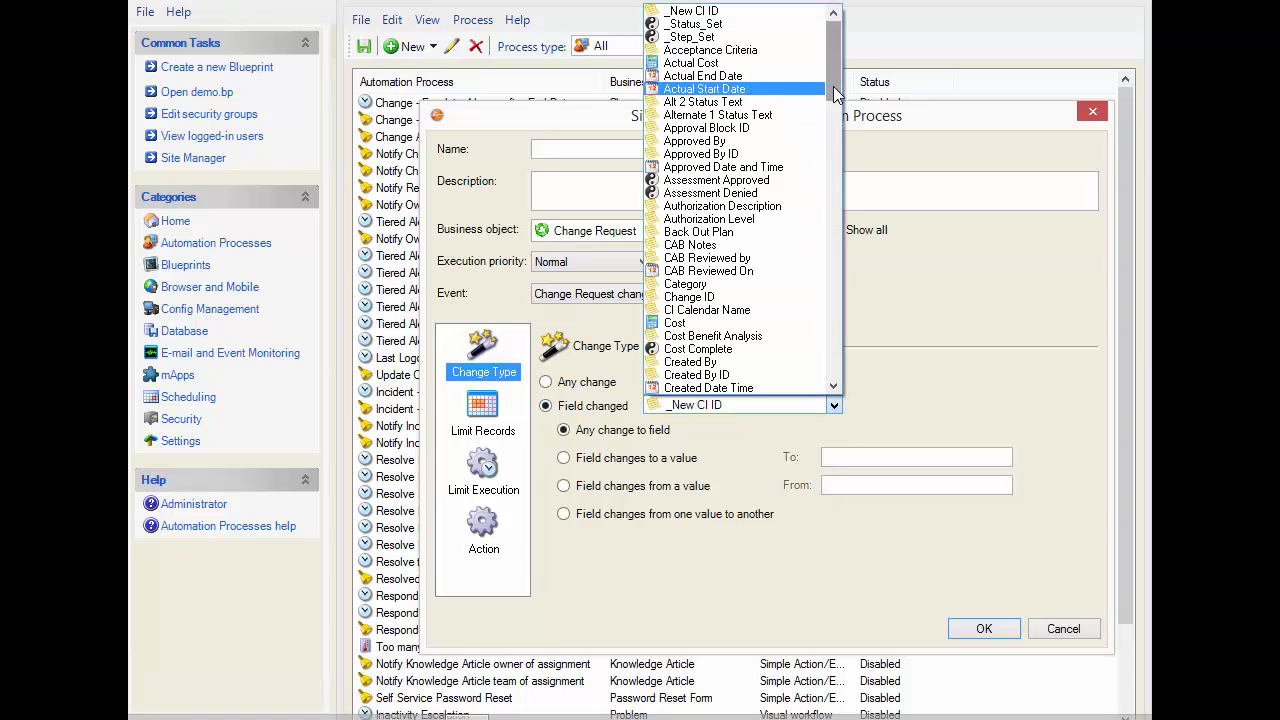
{"action": "left_click_drag", "start_coordinate": [833, 86], "coordinate": [834, 335]}
{"action": "left_click", "coordinate": [695, 270]}
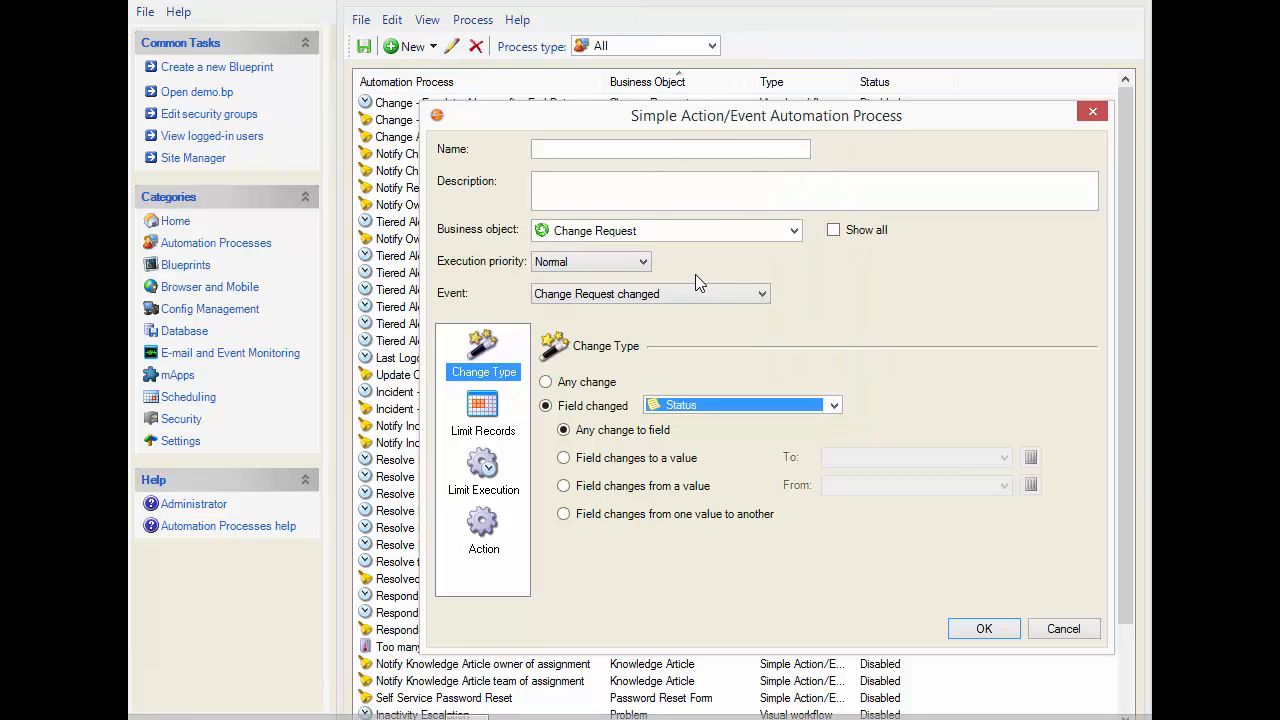
{"action": "left_click", "coordinate": [637, 458]}
{"action": "left_click", "coordinate": [961, 460]}
{"action": "left_click", "coordinate": [1003, 457]}
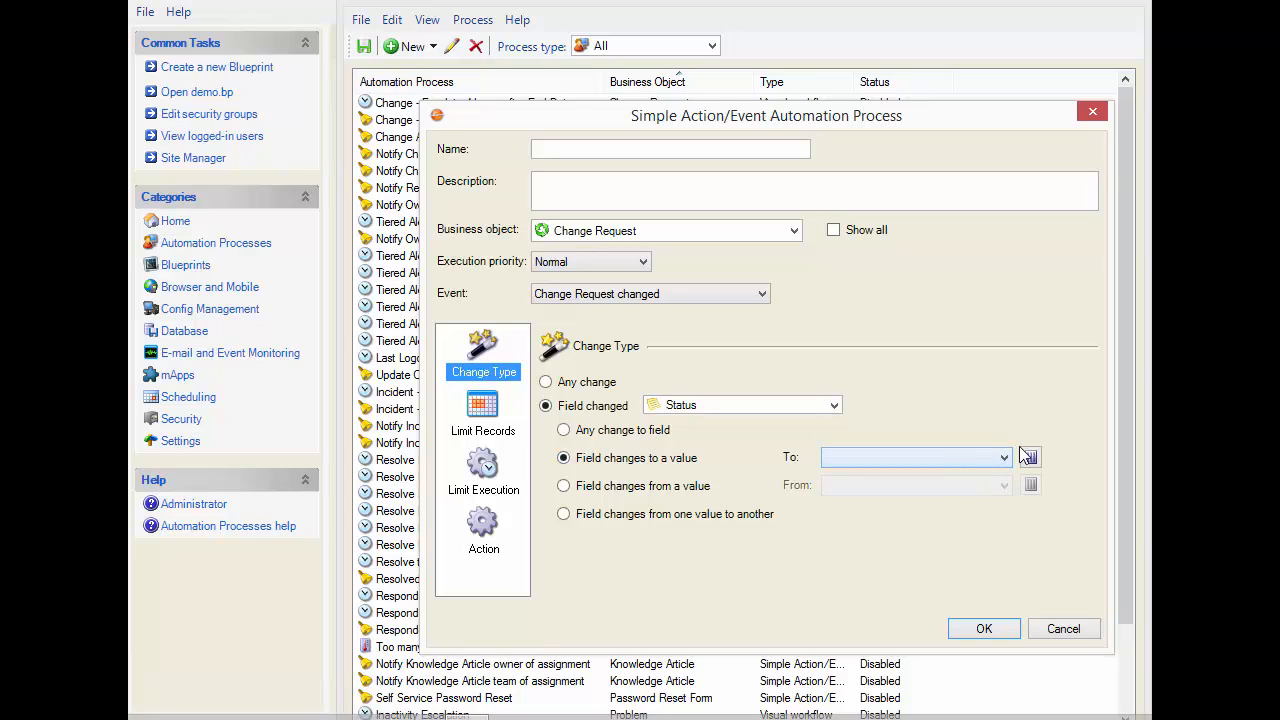
{"action": "left_click", "coordinate": [1031, 457]}
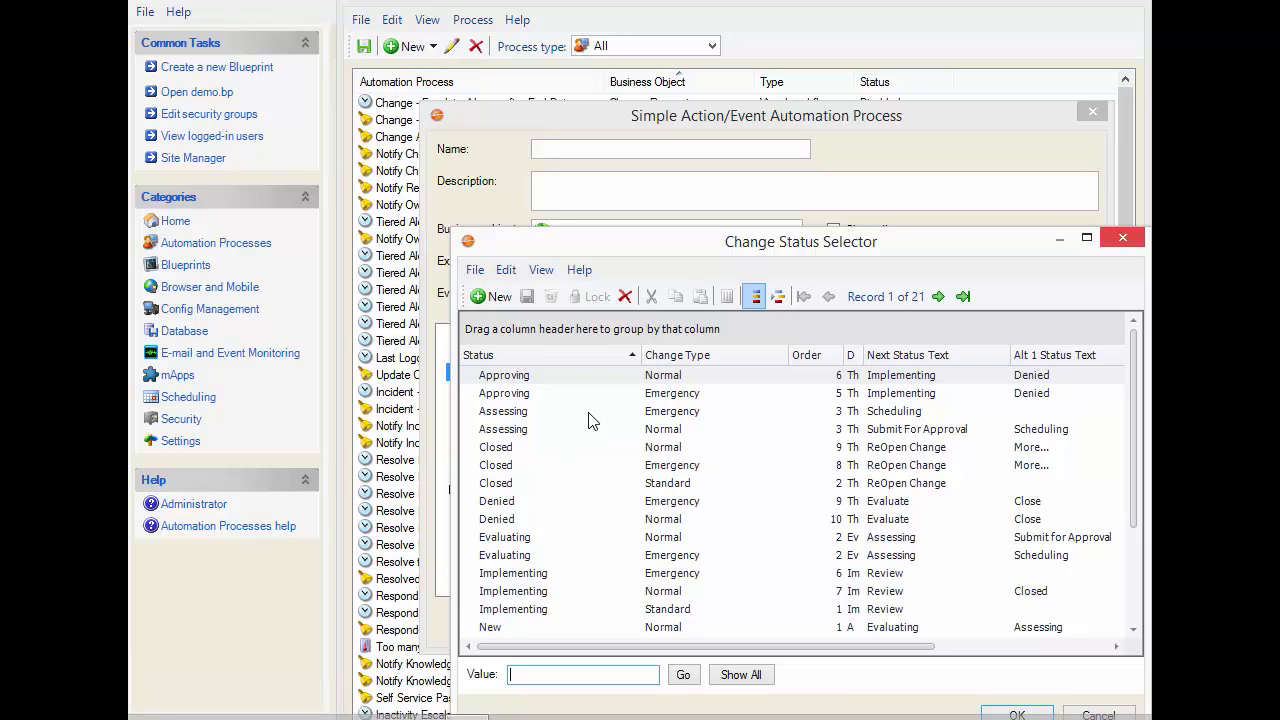
{"action": "left_click", "coordinate": [652, 432]}
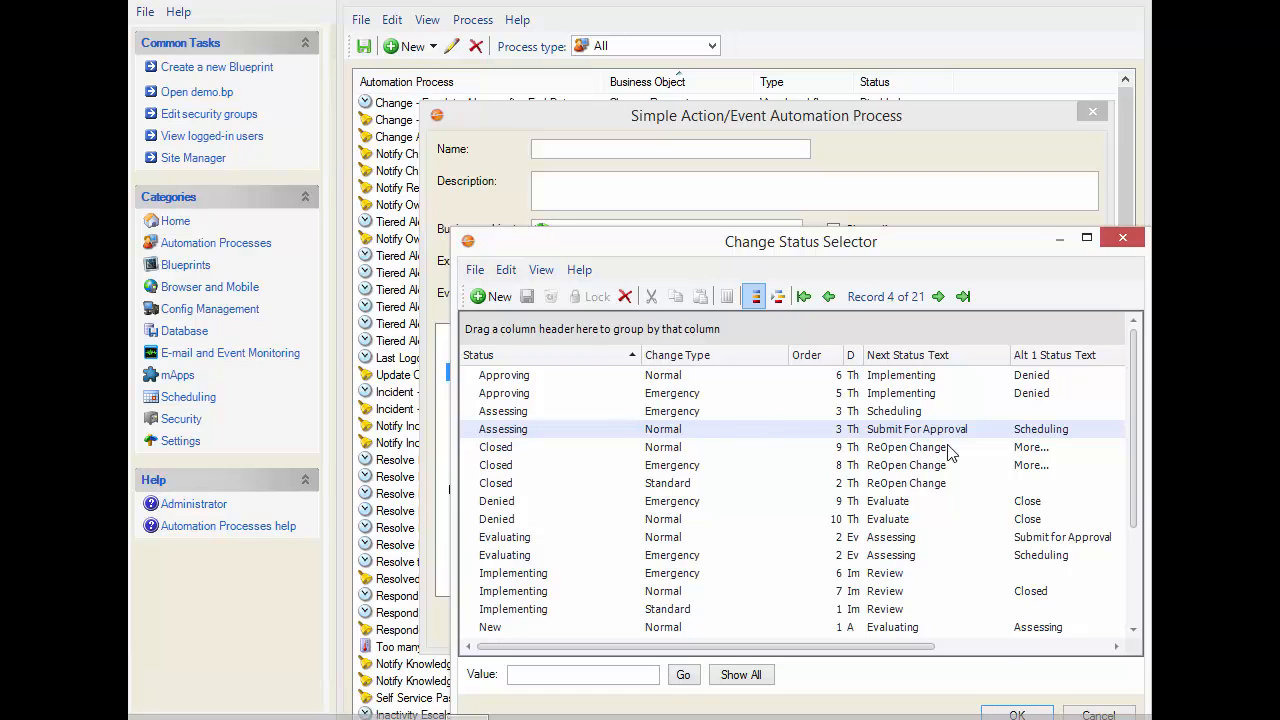
{"action": "left_click", "coordinate": [1016, 713]}
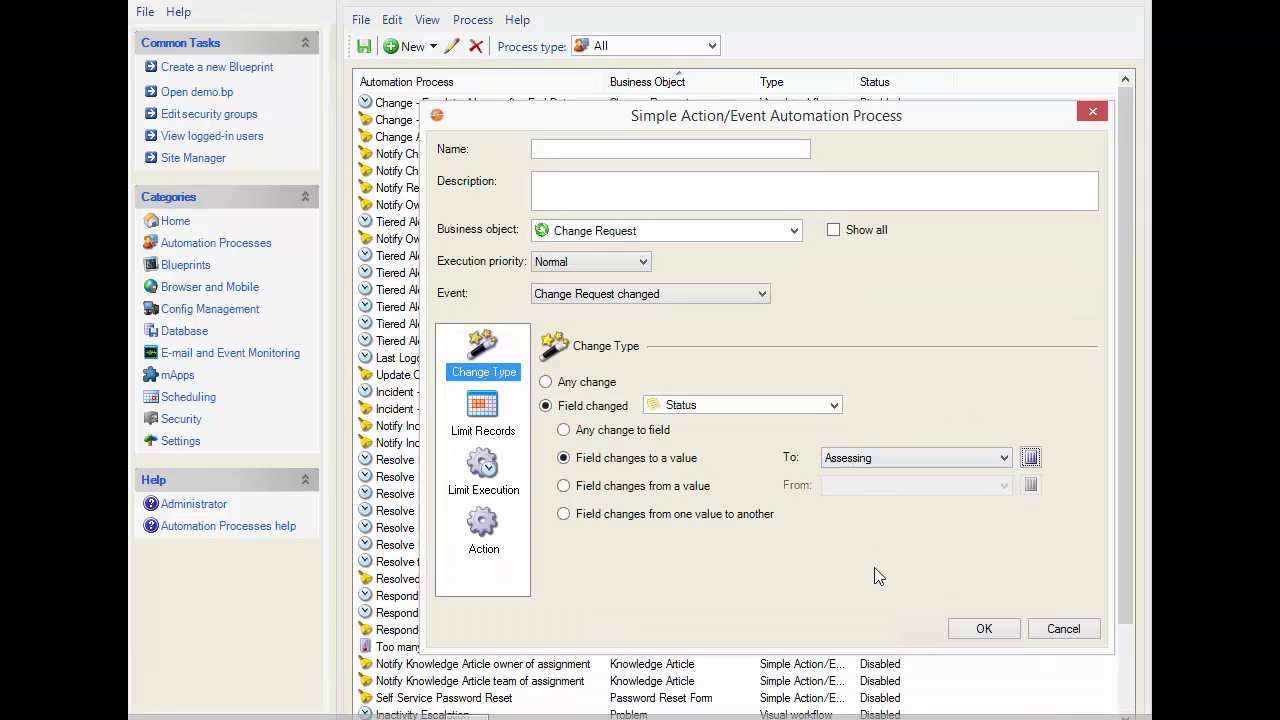
Check the record limits and limit the automation process's execution to only once
{"action": "left_click", "coordinate": [493, 414]}
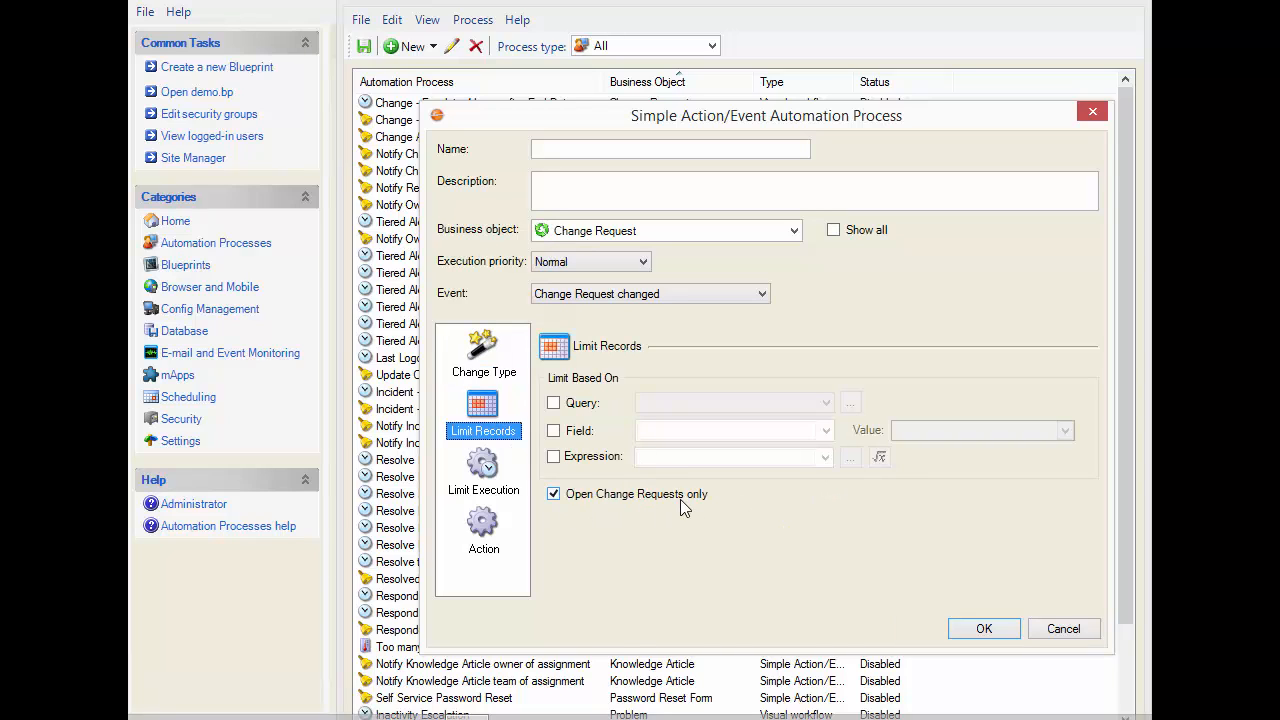
{"action": "left_click", "coordinate": [515, 492]}
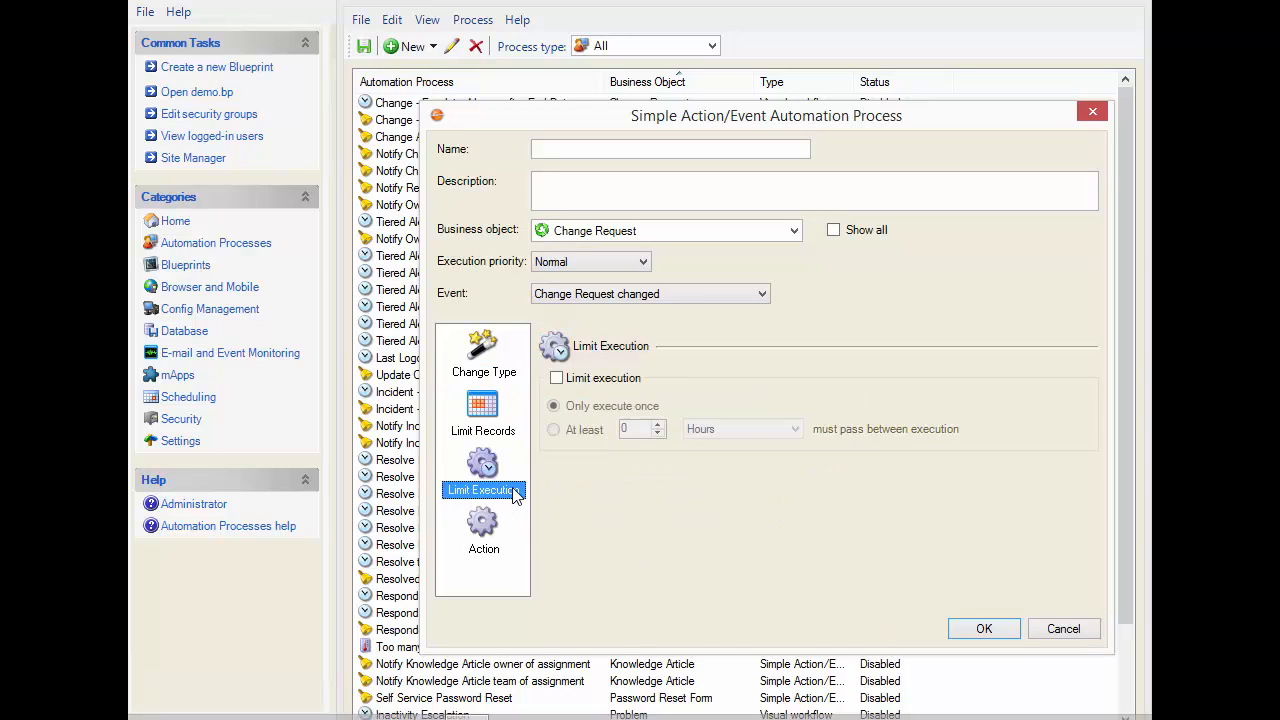
{"action": "left_click", "coordinate": [596, 384]}
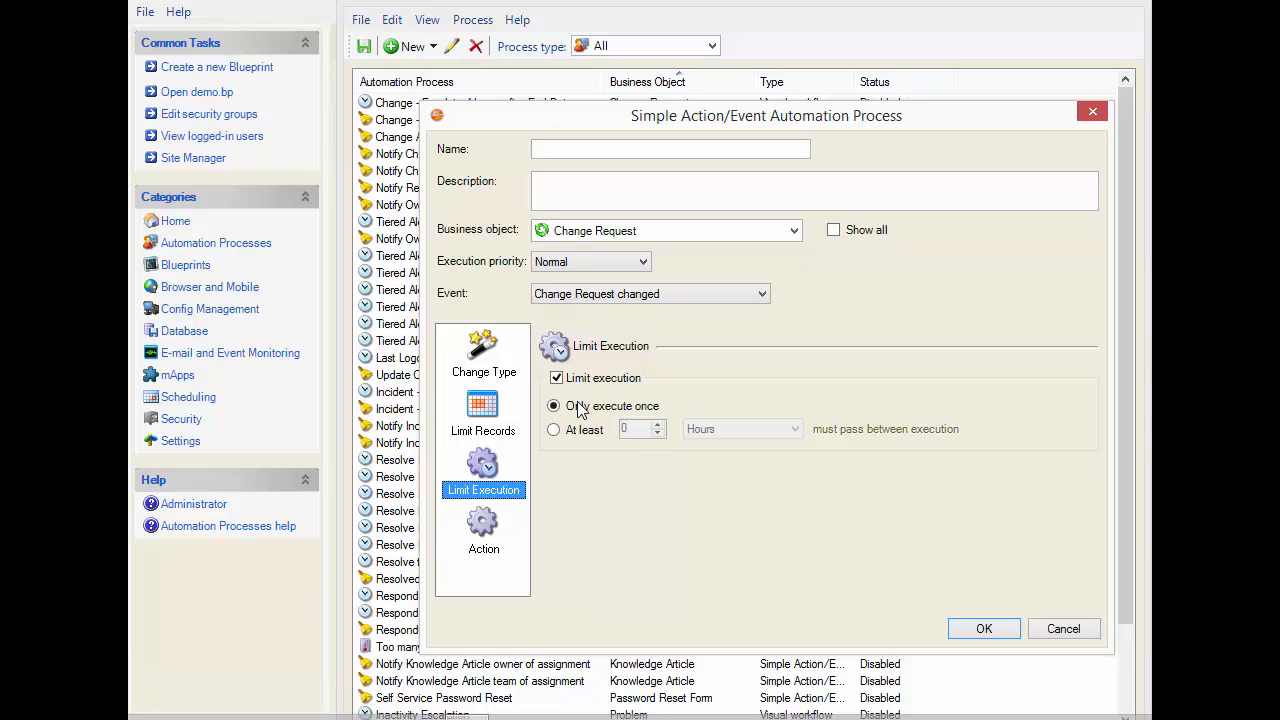
For the process's action, start a new One-Step in the blueprint's Status Actions folder and name it Create Assessment Approval
{"action": "left_click", "coordinate": [486, 540]}
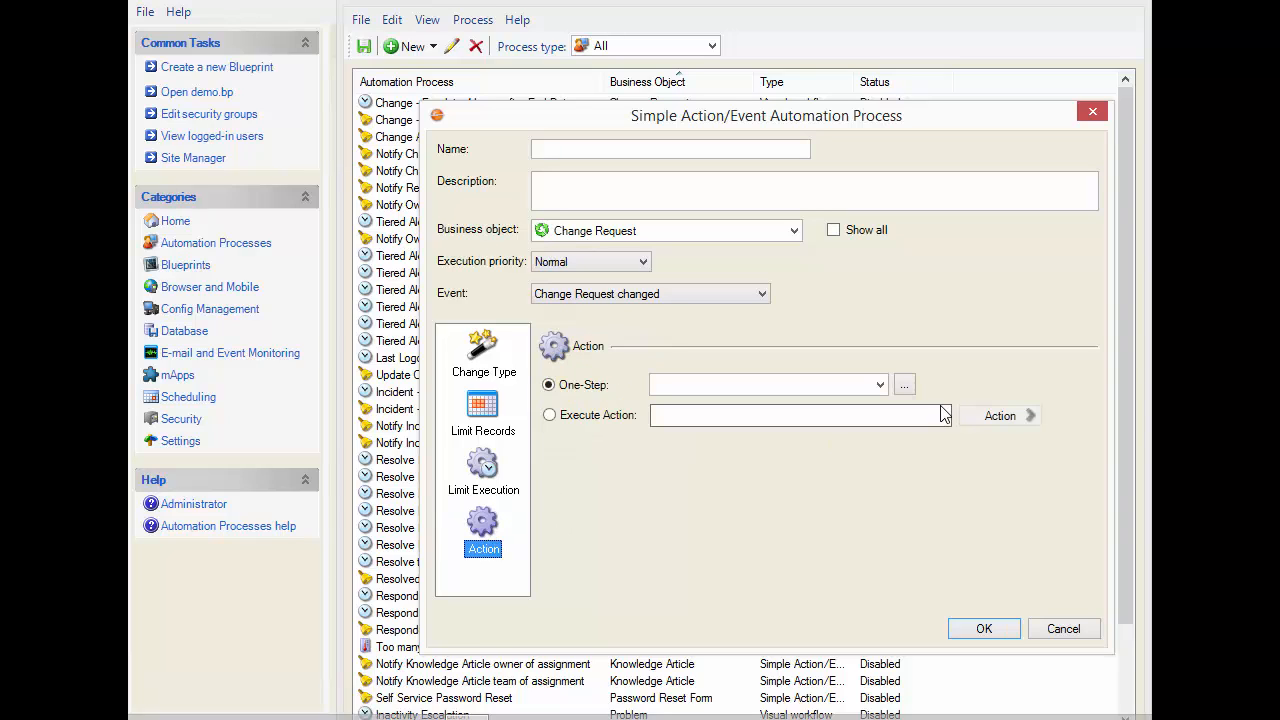
{"action": "left_click", "coordinate": [904, 386]}
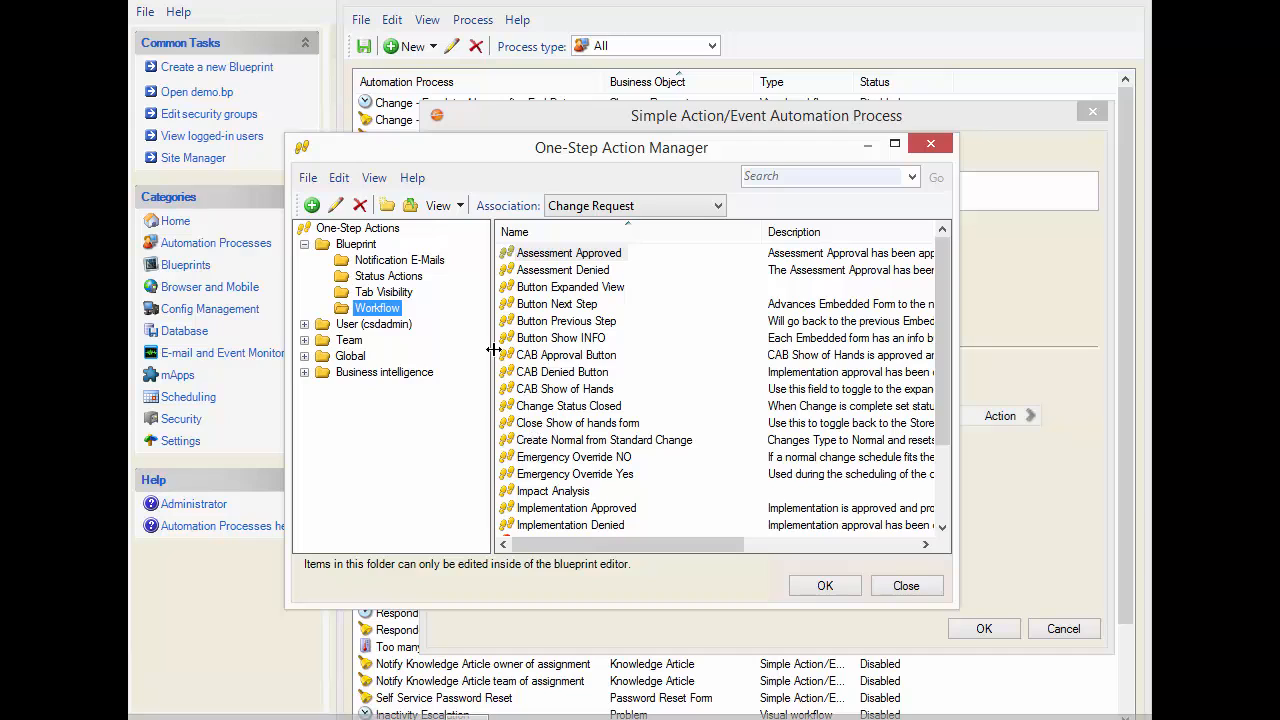
{"action": "left_click", "coordinate": [419, 284]}
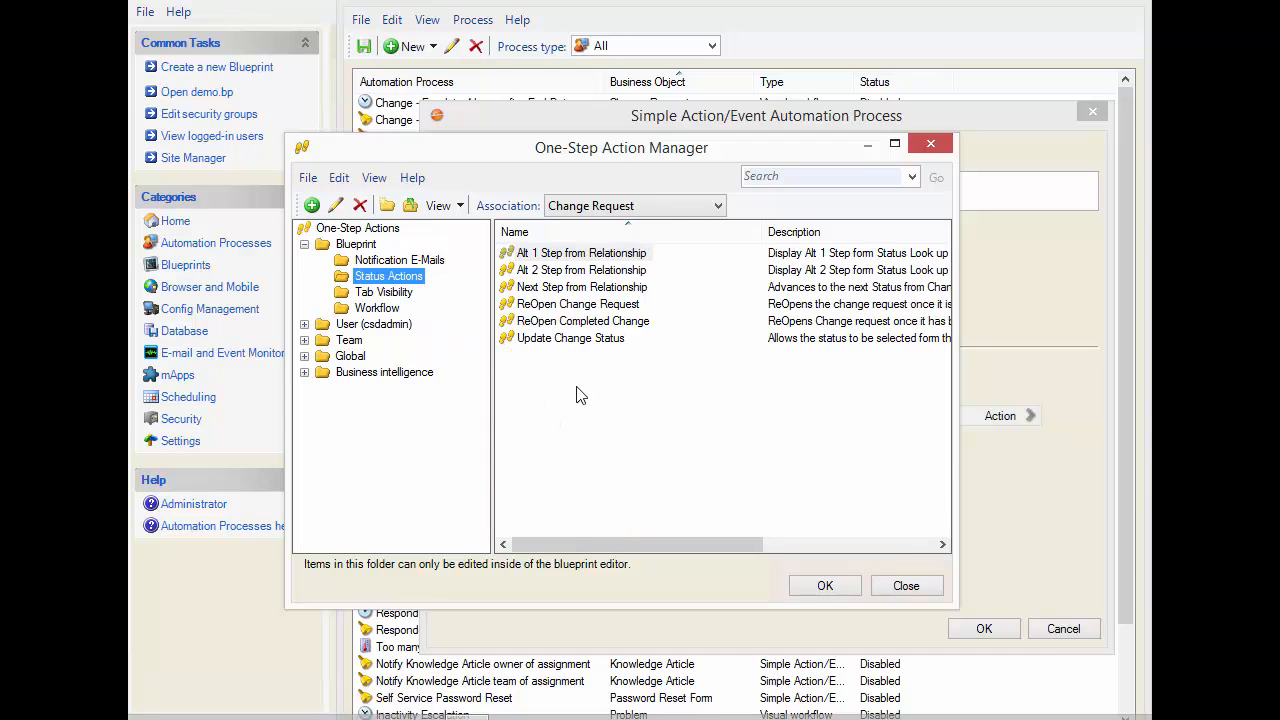
{"action": "right_click", "coordinate": [576, 390]}
{"action": "left_click", "coordinate": [619, 398]}
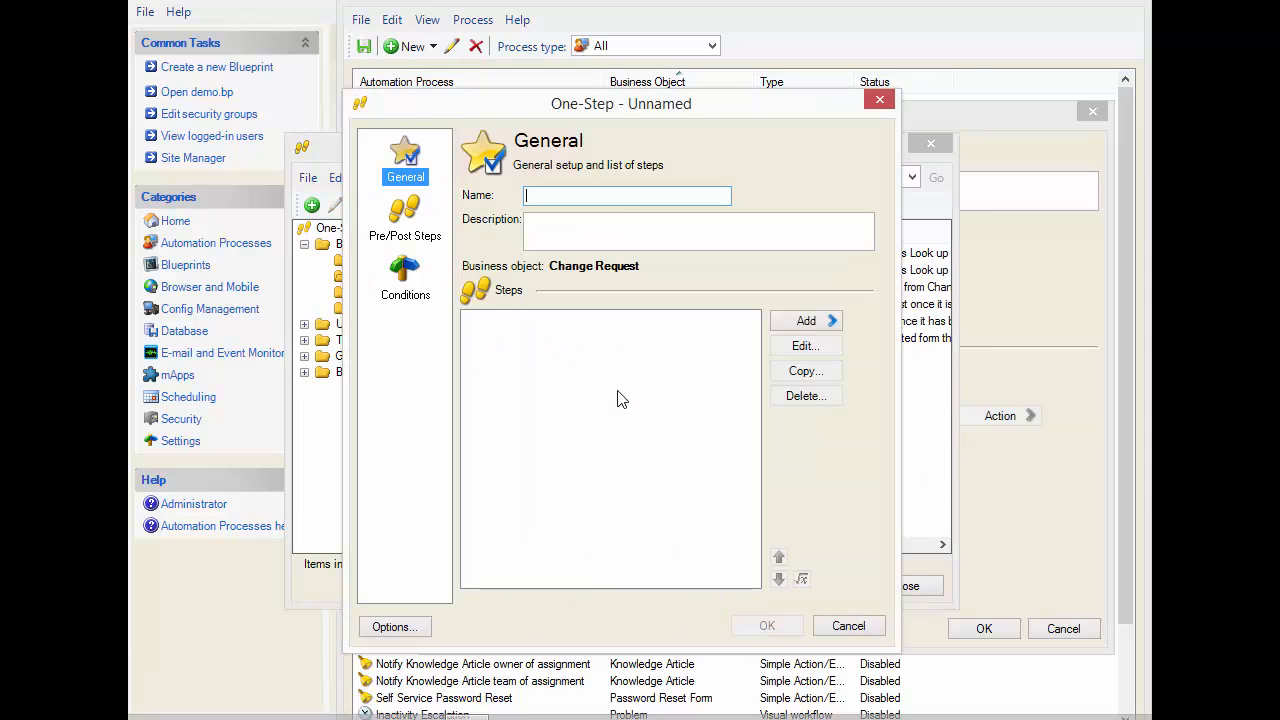
{"action": "left_click", "coordinate": [617, 200]}
{"action": "type", "text": "Create As"}
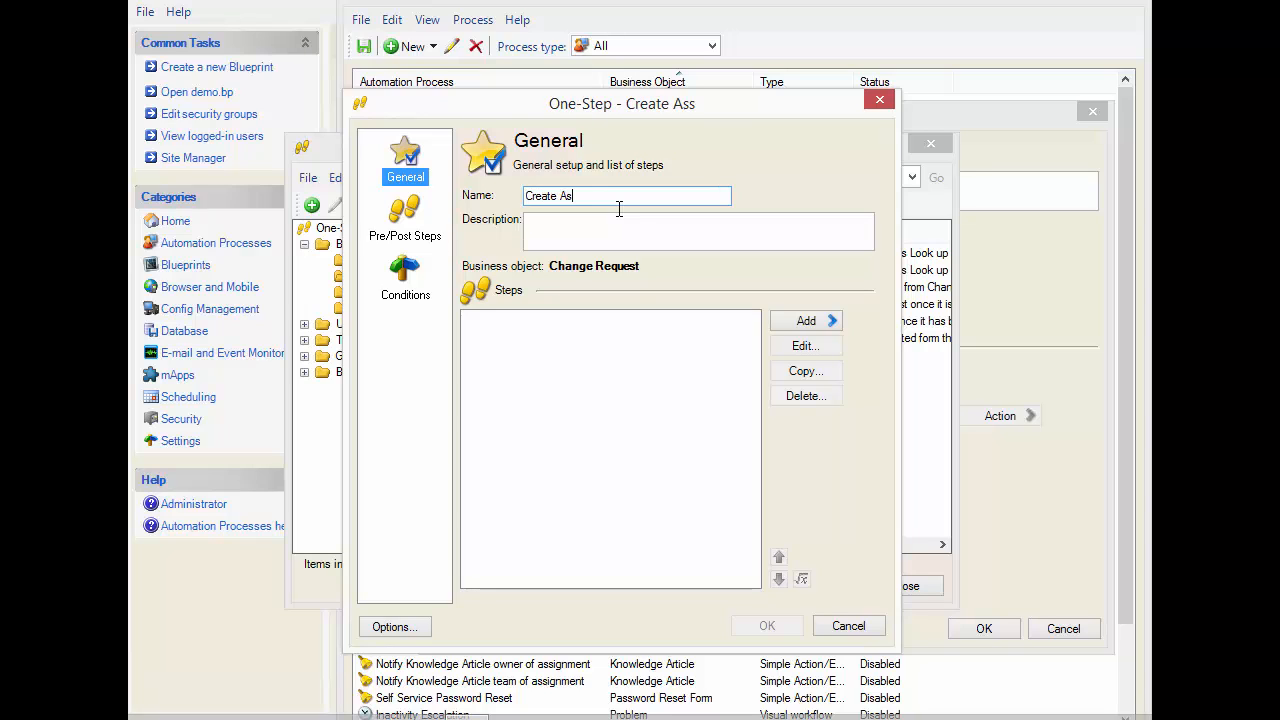
{"action": "type", "text": "sessment Approval"}
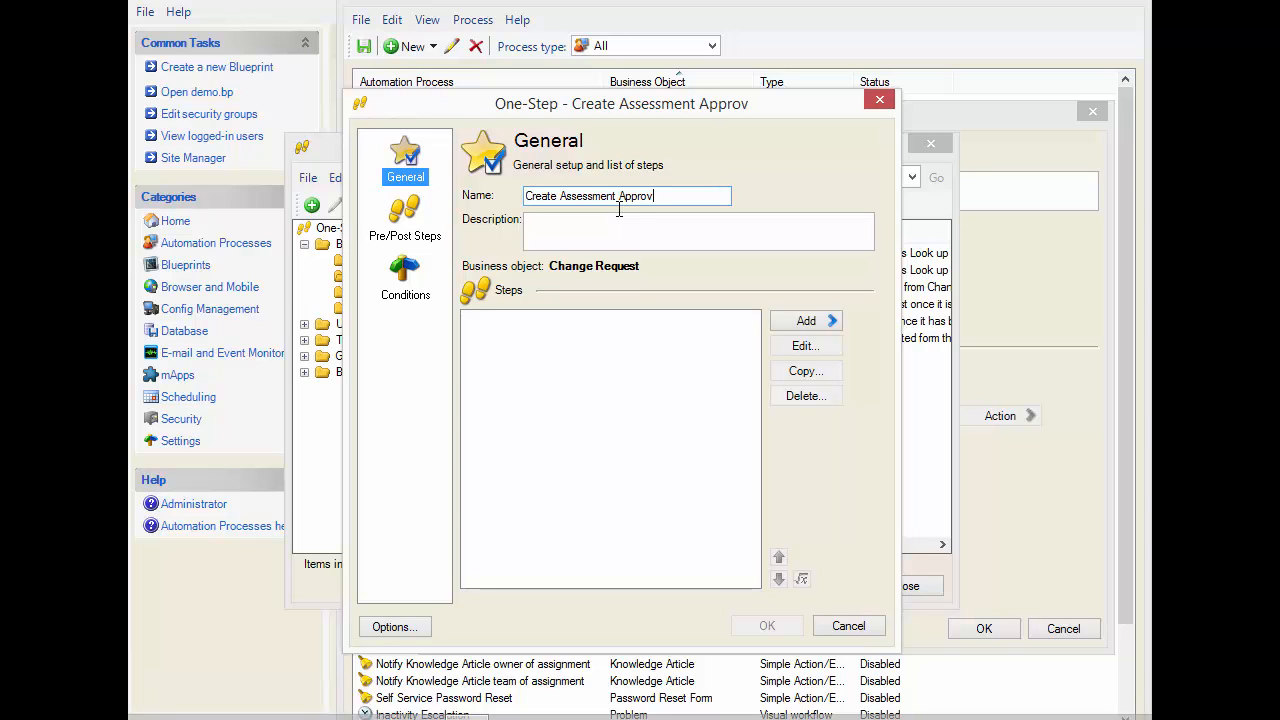
{"action": "left_click", "coordinate": [807, 322]}
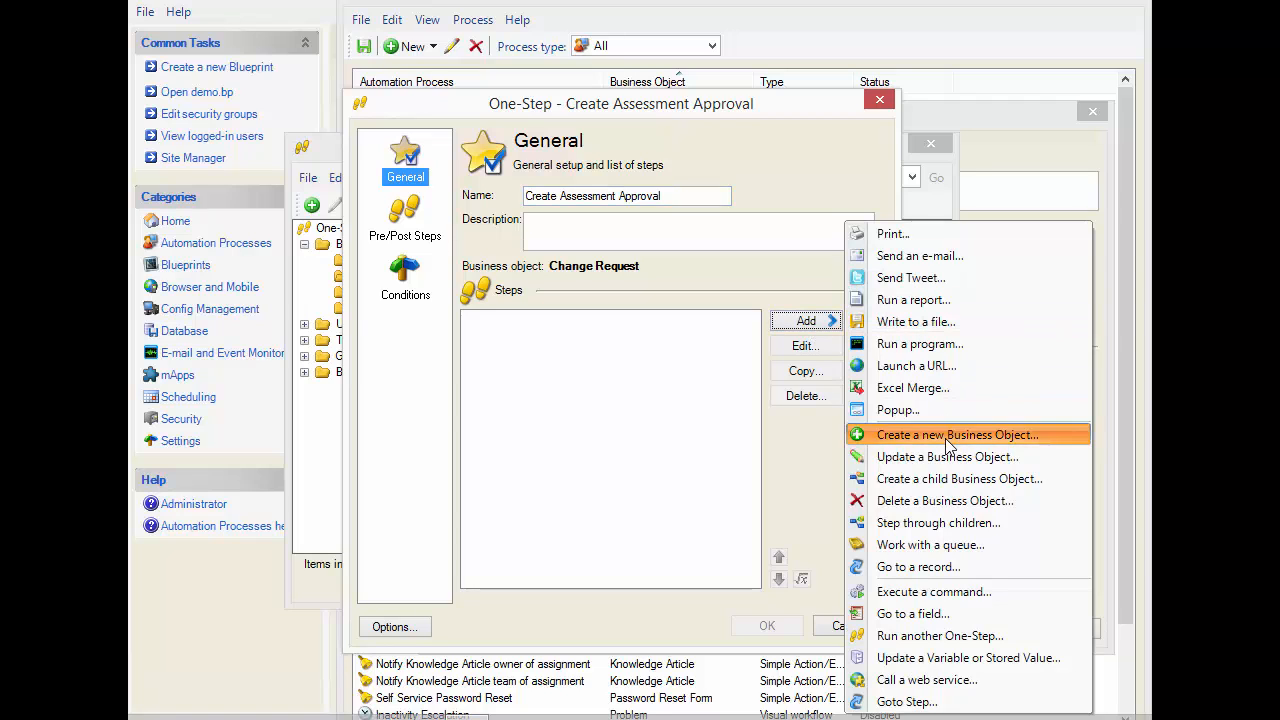
{"action": "left_click", "coordinate": [948, 435]}
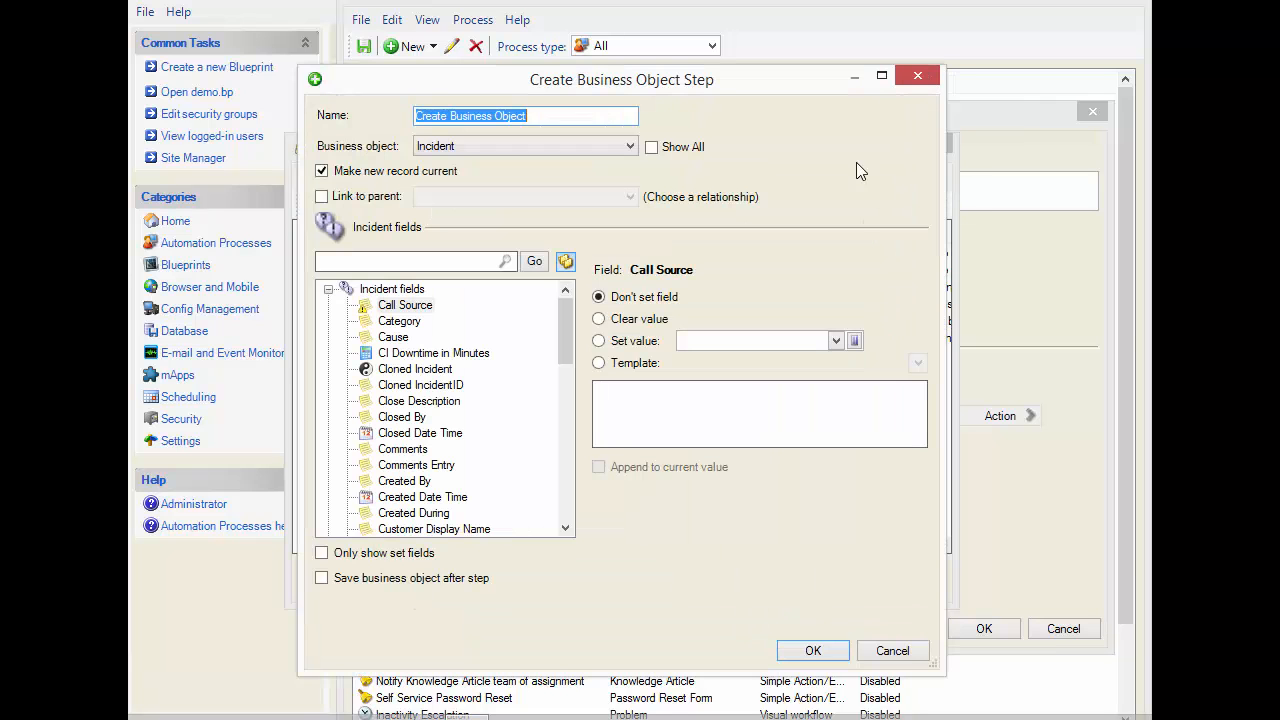
{"action": "left_click", "coordinate": [893, 651]}
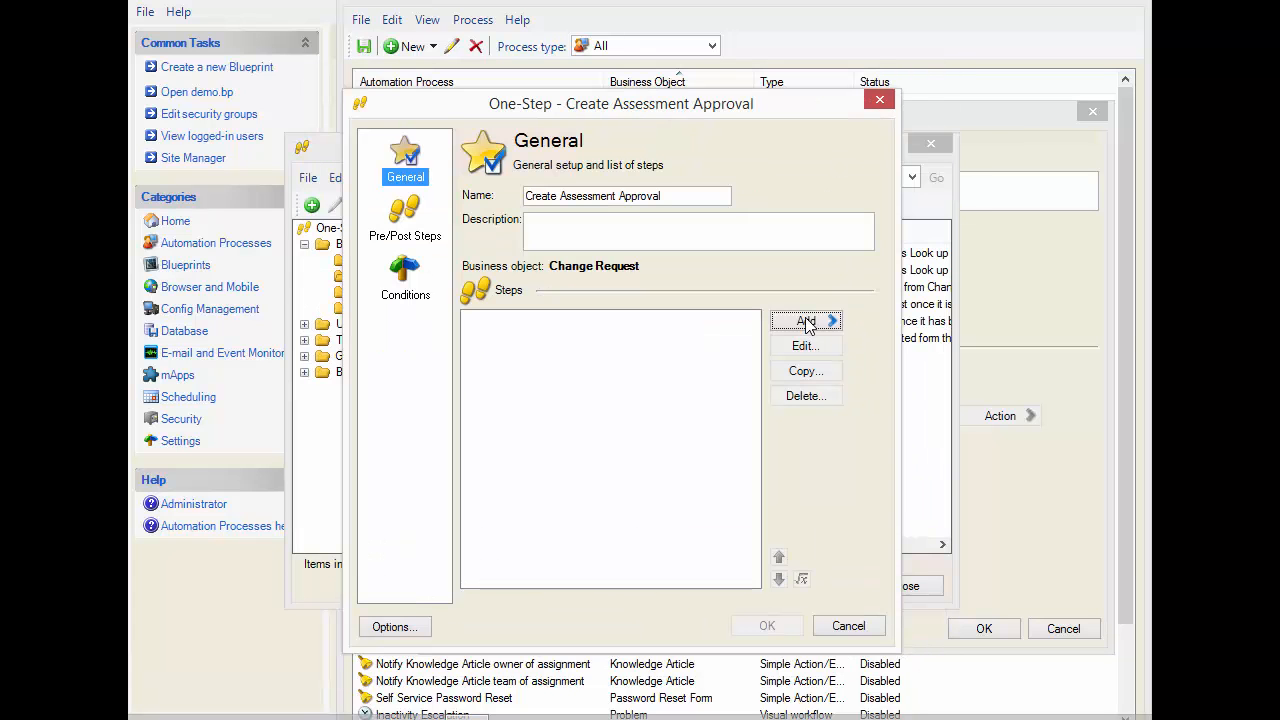
Add a step to the One-Step that creates a child business object of type Approval
{"action": "left_click", "coordinate": [806, 321]}
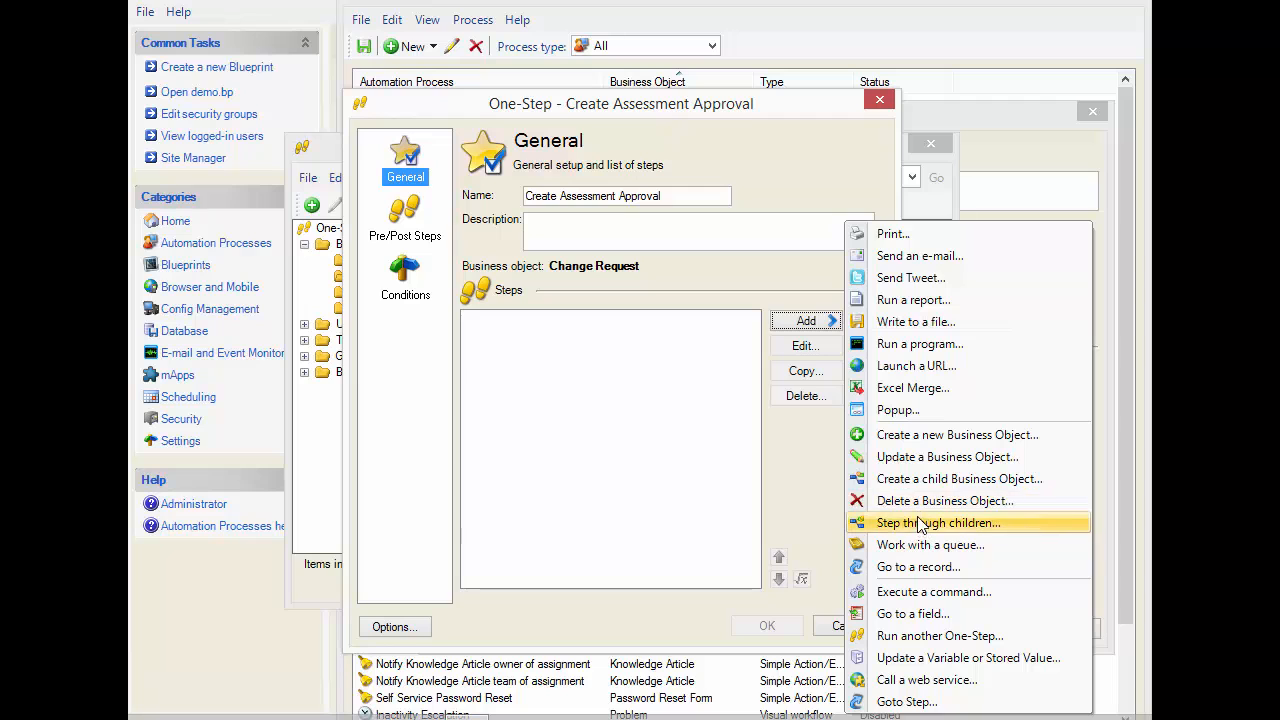
{"action": "left_click", "coordinate": [919, 484]}
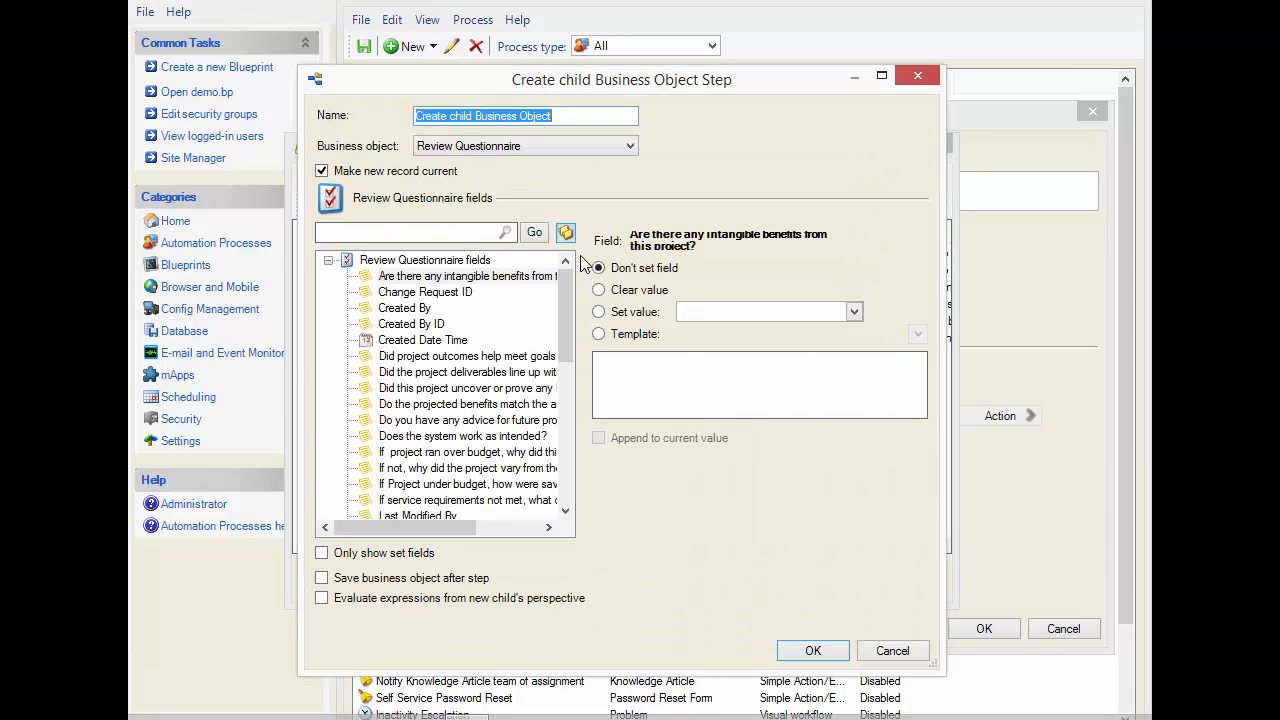
{"action": "left_click", "coordinate": [492, 150]}
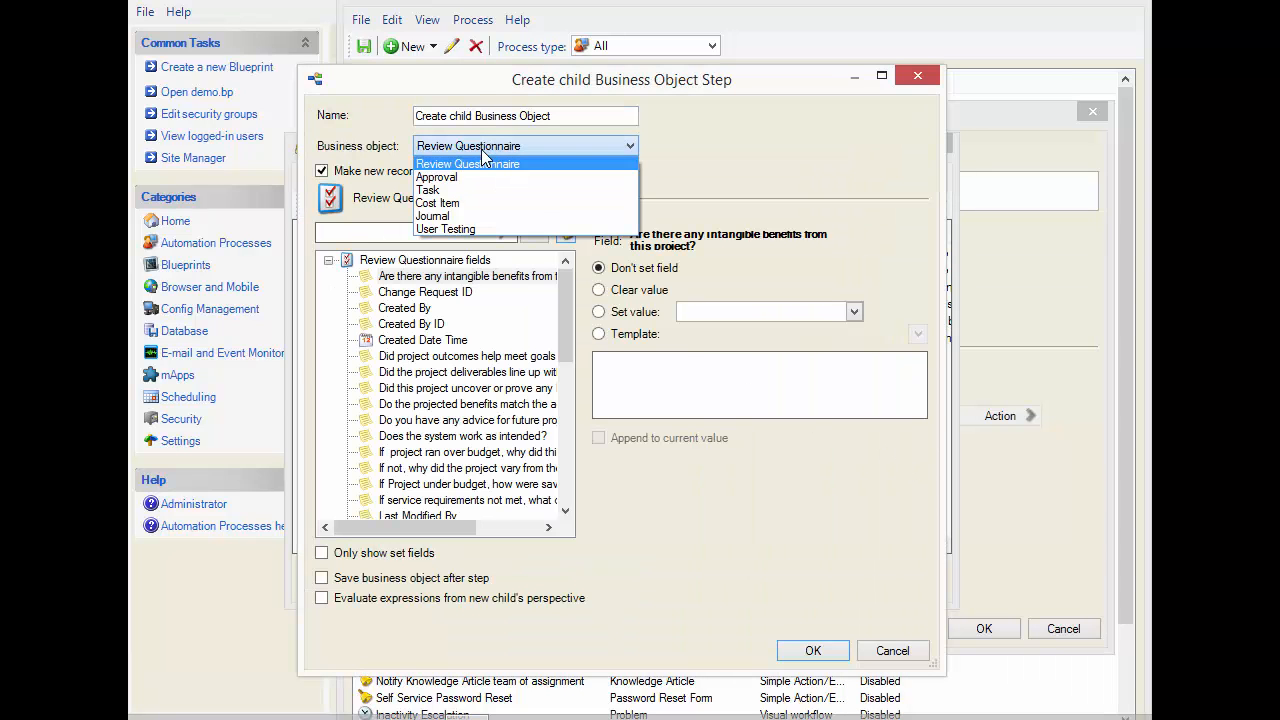
{"action": "left_click", "coordinate": [455, 177]}
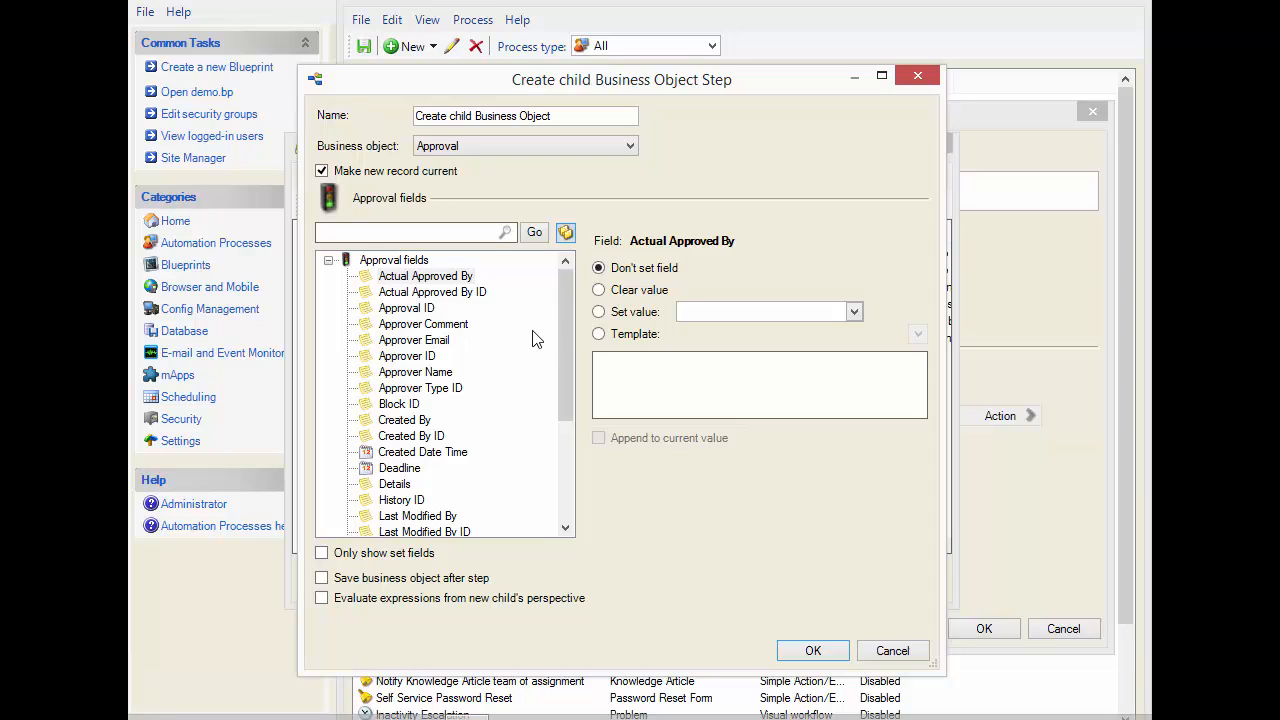
Set the Approval's Approver Name field to a specific approver's name from the available values
{"action": "left_click", "coordinate": [425, 374]}
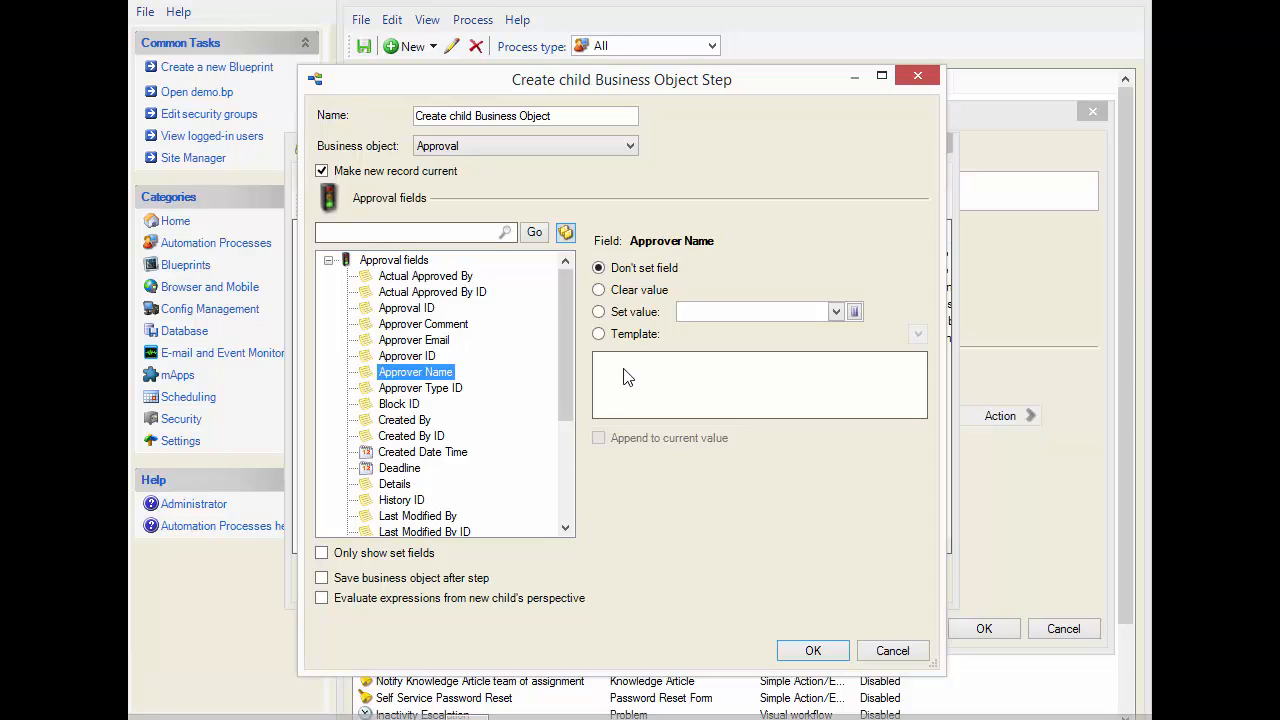
{"action": "left_click", "coordinate": [630, 336]}
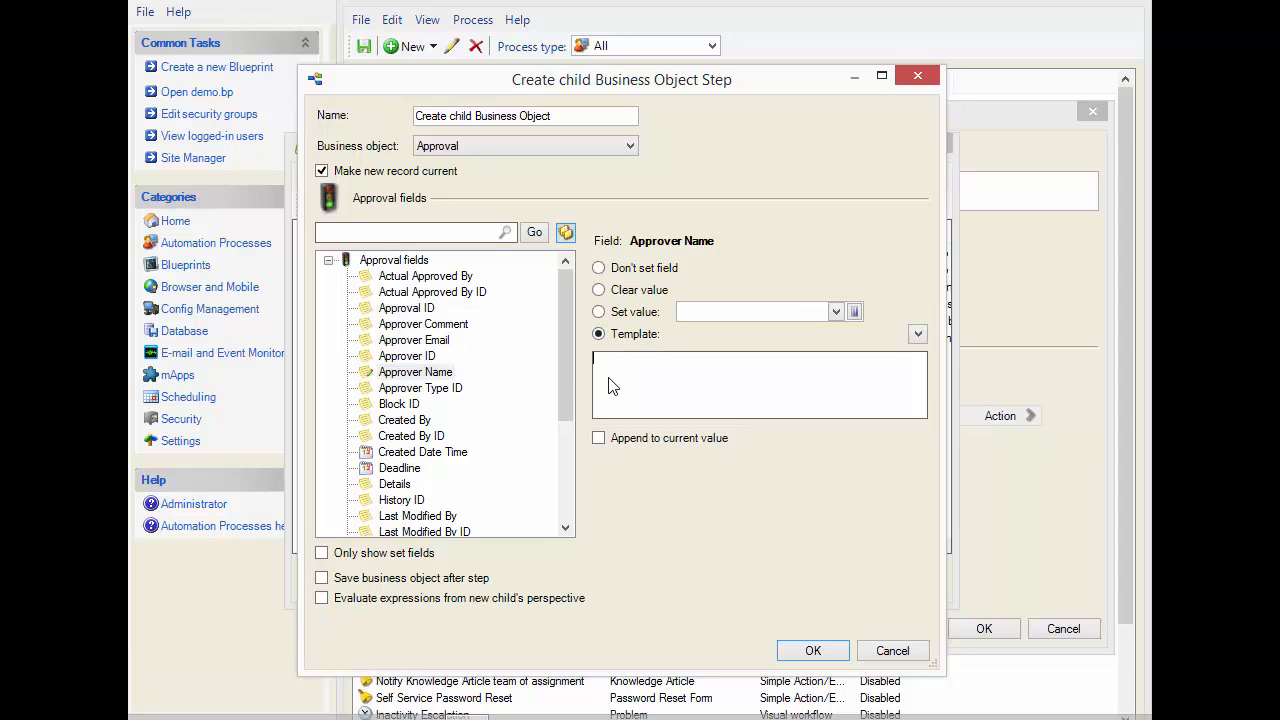
{"action": "left_click", "coordinate": [636, 314]}
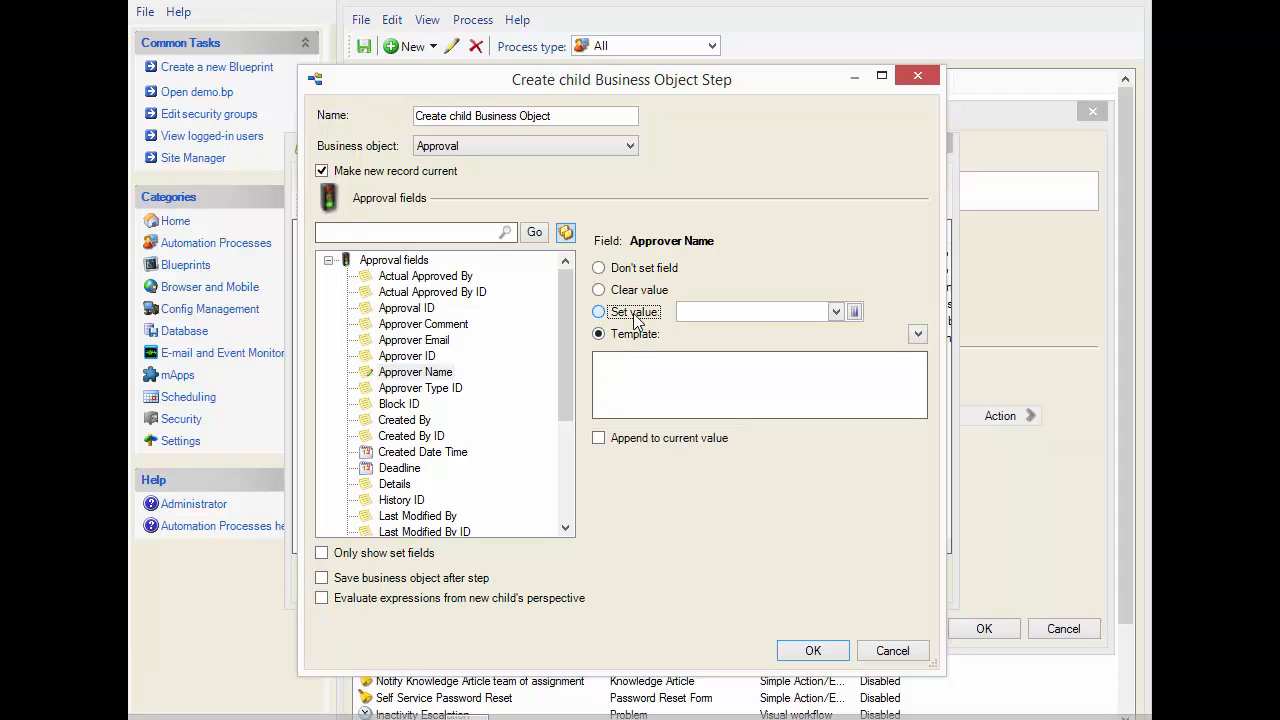
{"action": "left_click", "coordinate": [835, 313]}
{"action": "left_click", "coordinate": [835, 313]}
{"action": "left_click", "coordinate": [835, 313]}
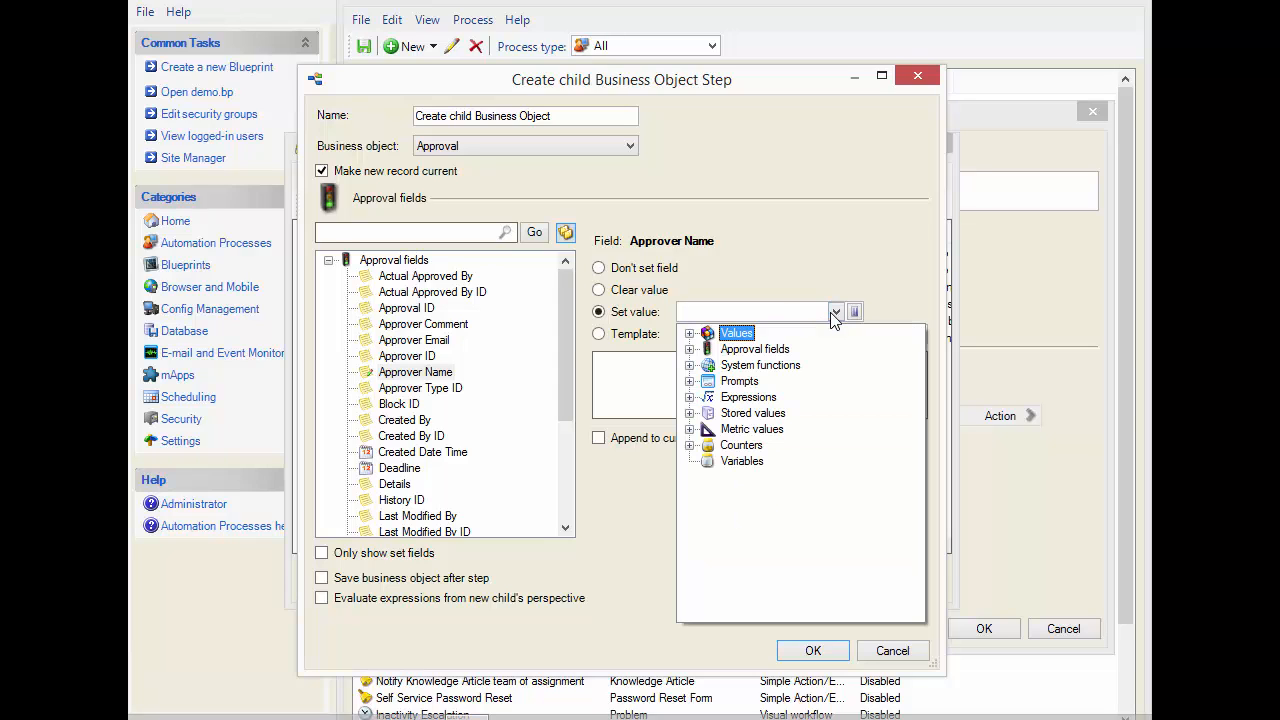
{"action": "left_click", "coordinate": [689, 333]}
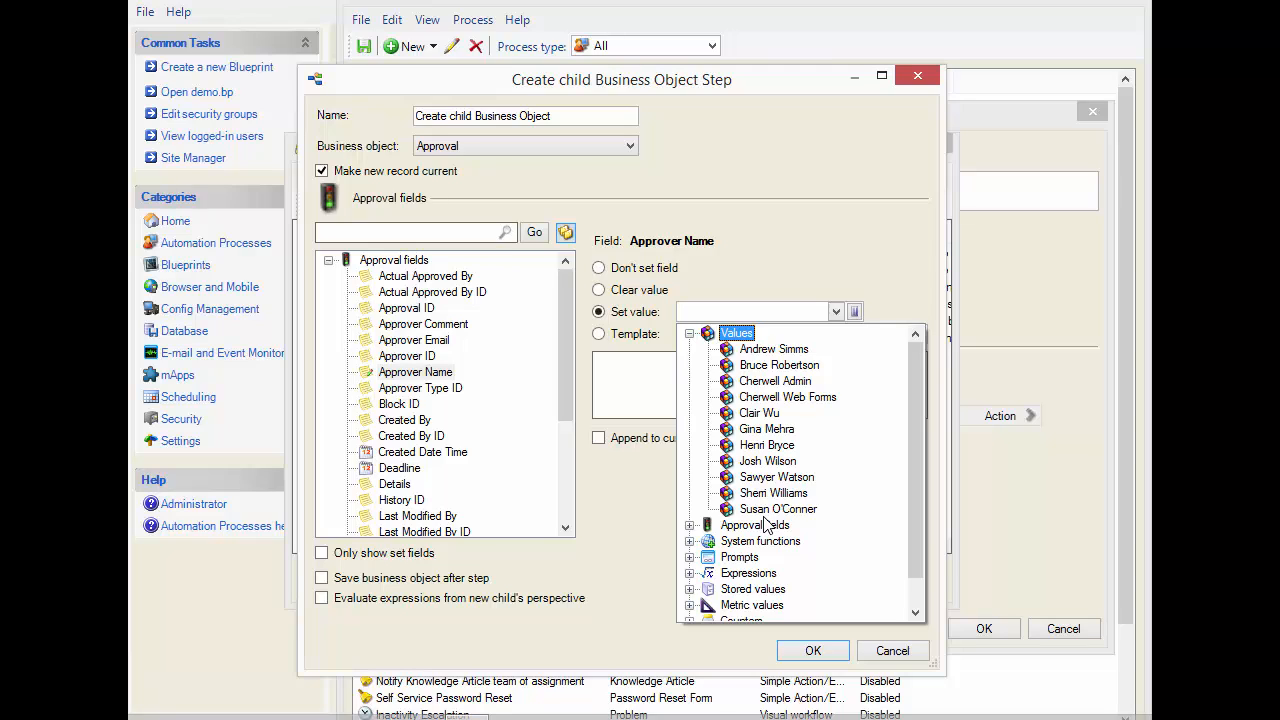
{"action": "left_click", "coordinate": [770, 479]}
{"action": "left_click", "coordinate": [769, 479]}
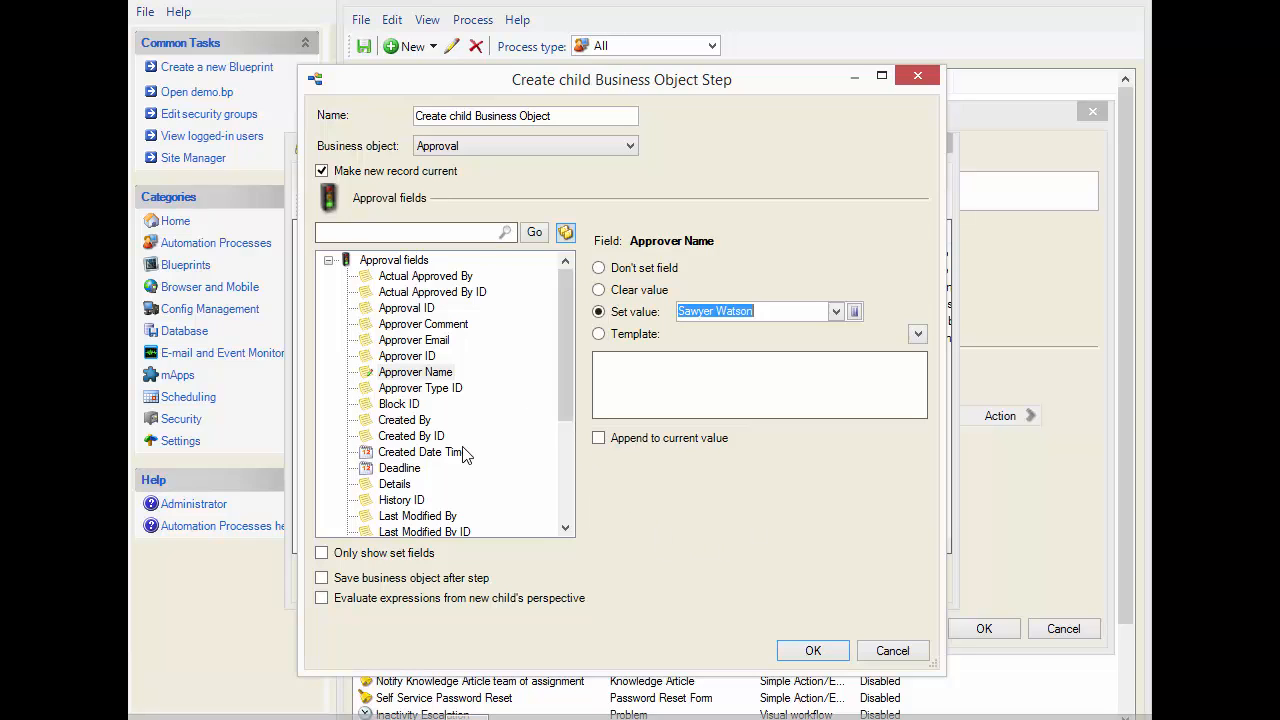
Look over the Approval's Details and Deadline fields, then save the One-Step and assign it as the automation process's action
{"action": "left_click", "coordinate": [404, 485]}
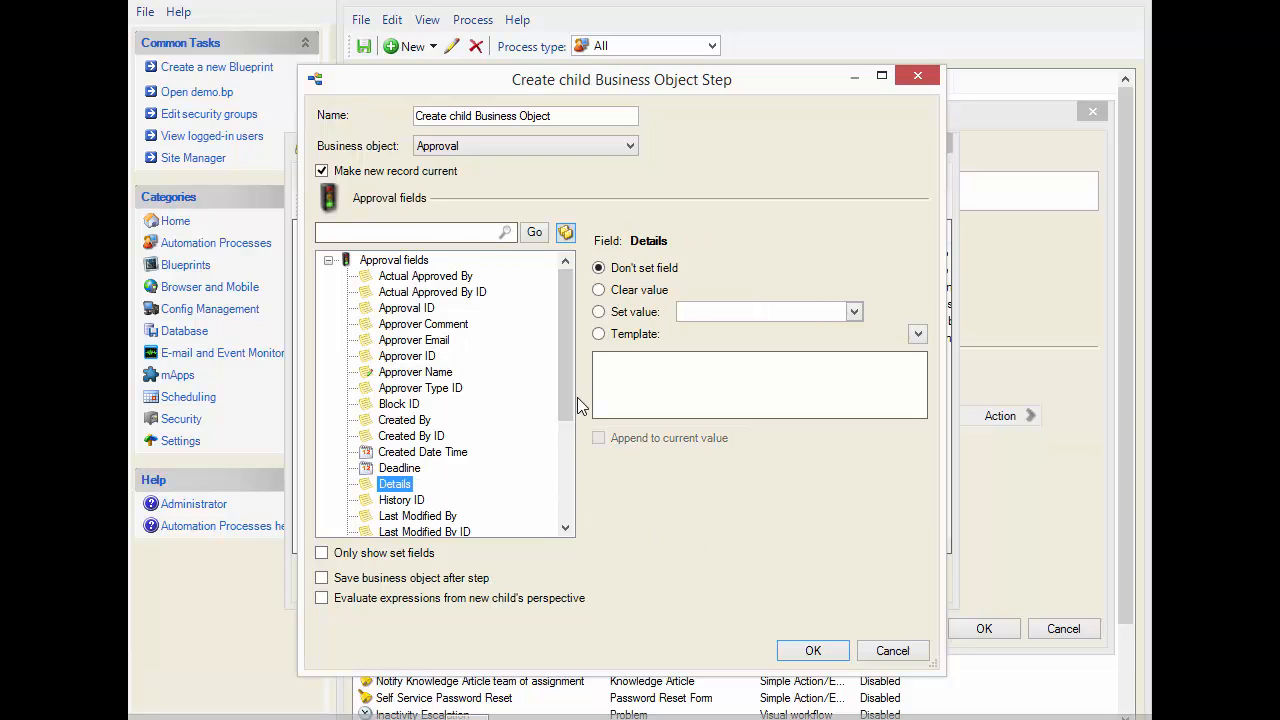
{"action": "left_click", "coordinate": [421, 470]}
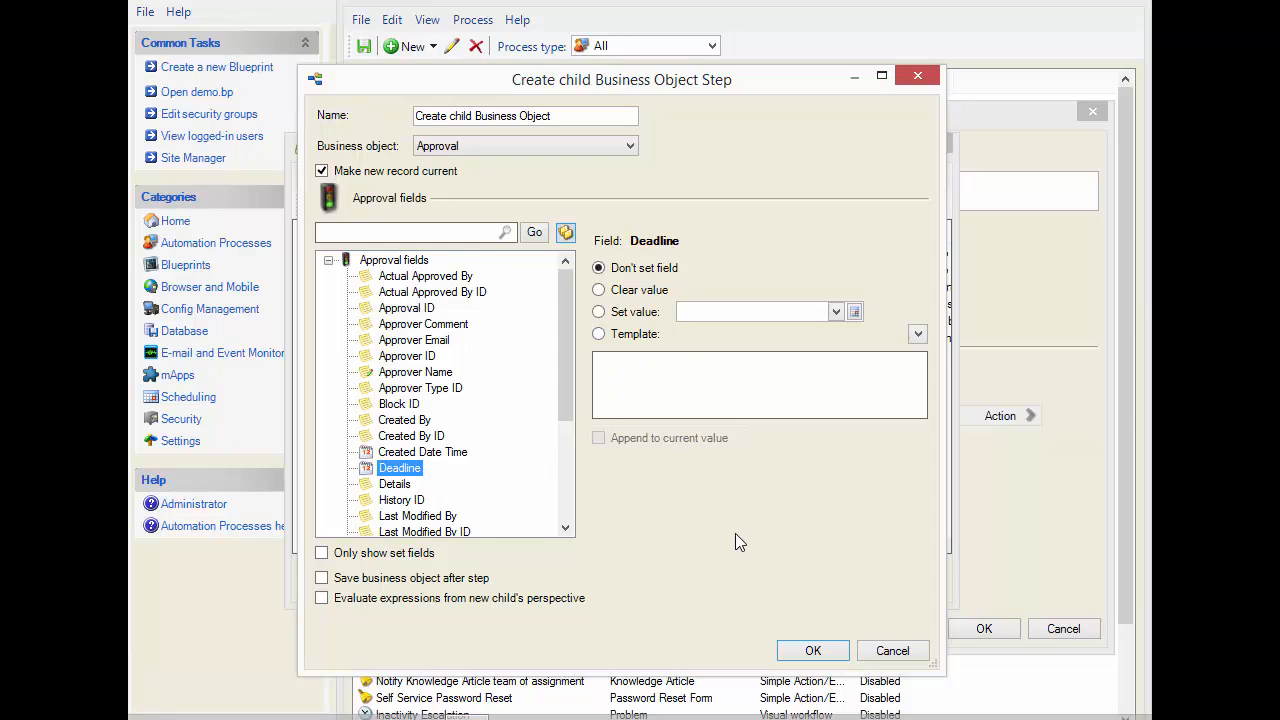
{"action": "left_click", "coordinate": [813, 651]}
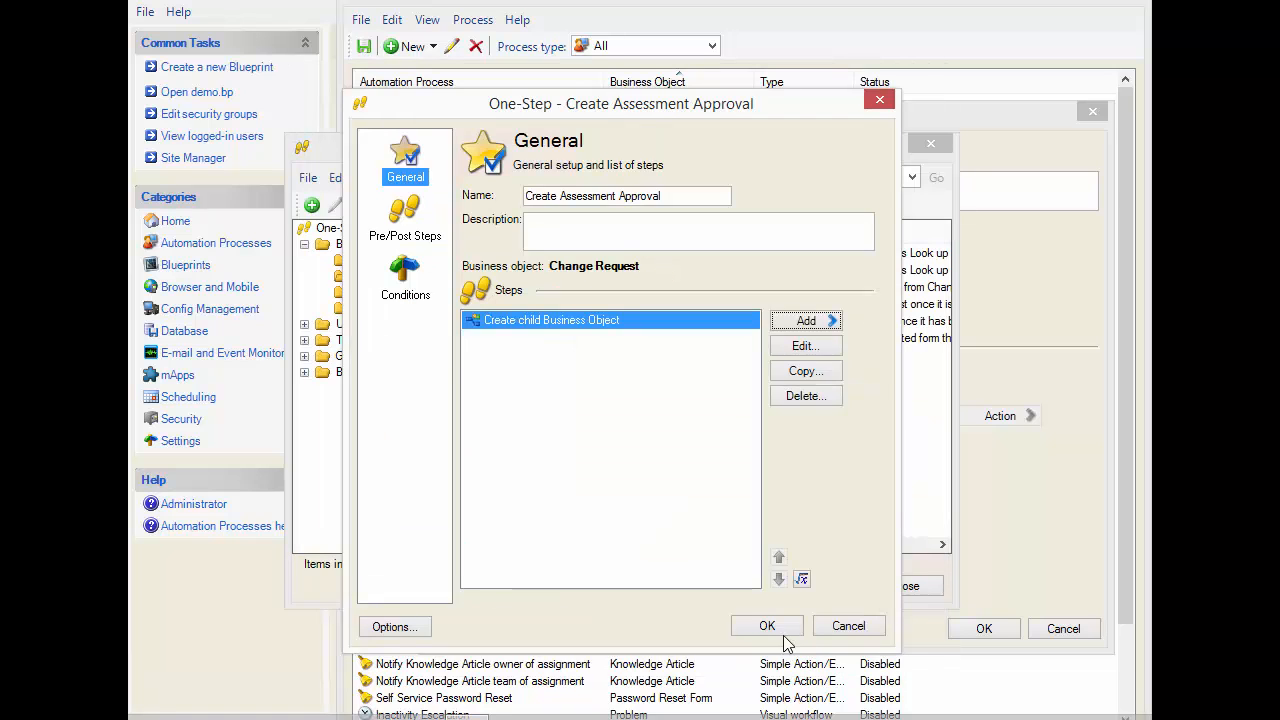
{"action": "left_click", "coordinate": [776, 628]}
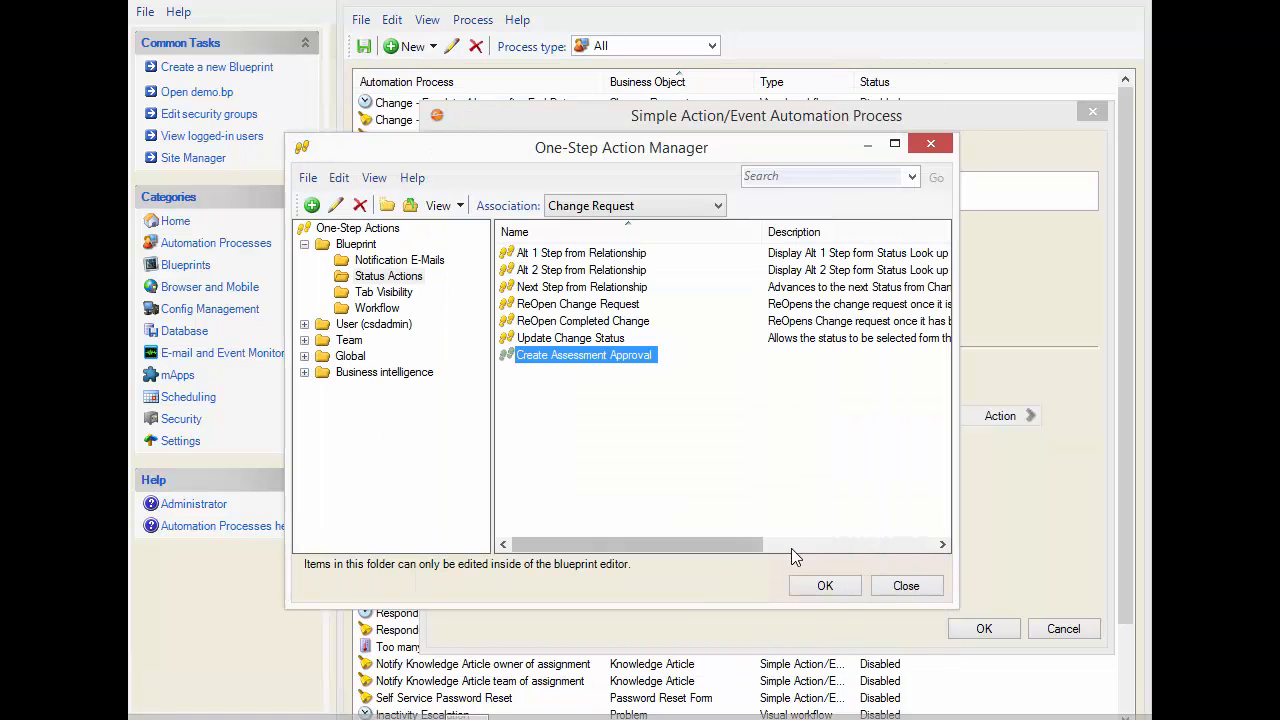
{"action": "left_click", "coordinate": [825, 586]}
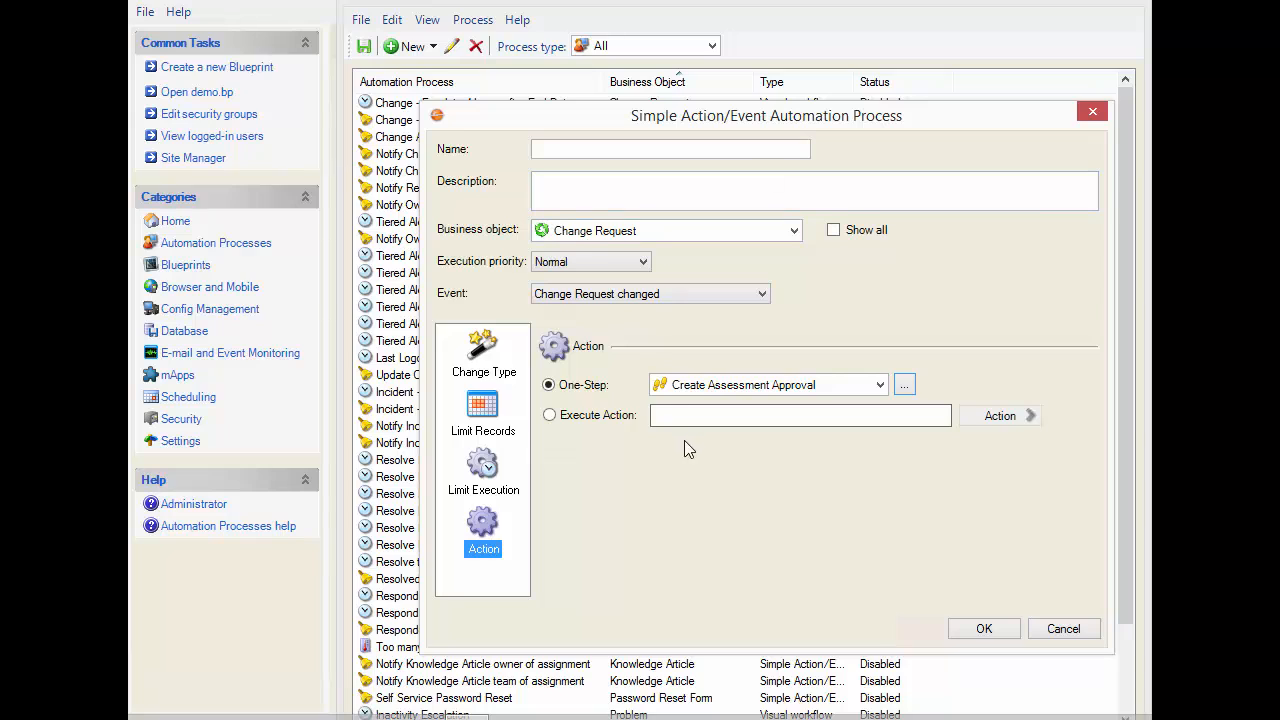
Recheck the process's record limits, change type and action, then save it under the name Create Assessment Approval
{"action": "left_click", "coordinate": [456, 420]}
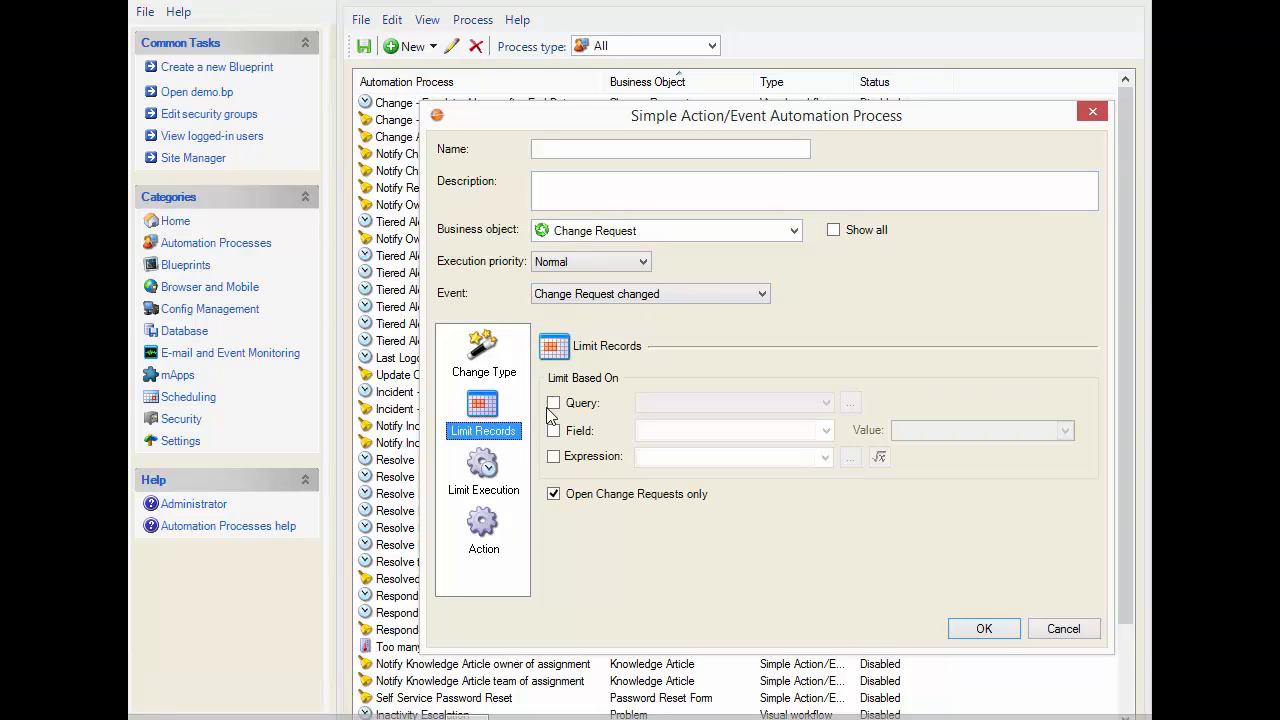
{"action": "left_click", "coordinate": [484, 360]}
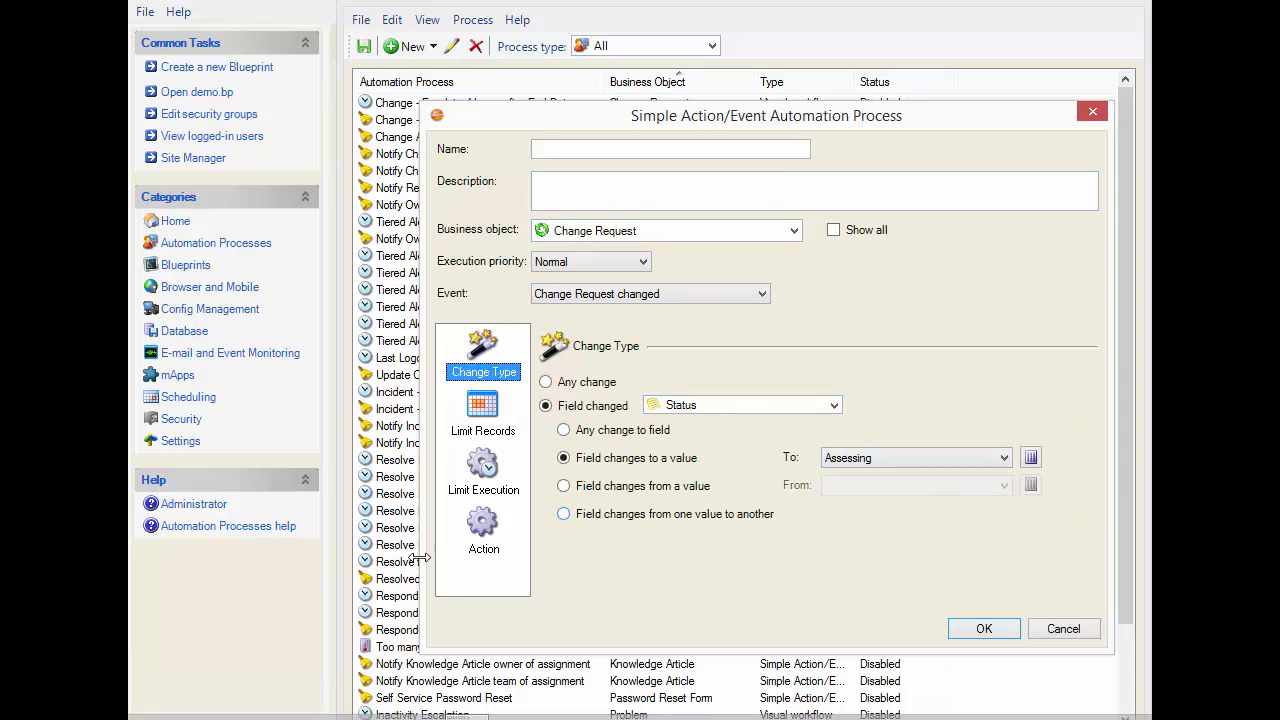
{"action": "left_click", "coordinate": [500, 528]}
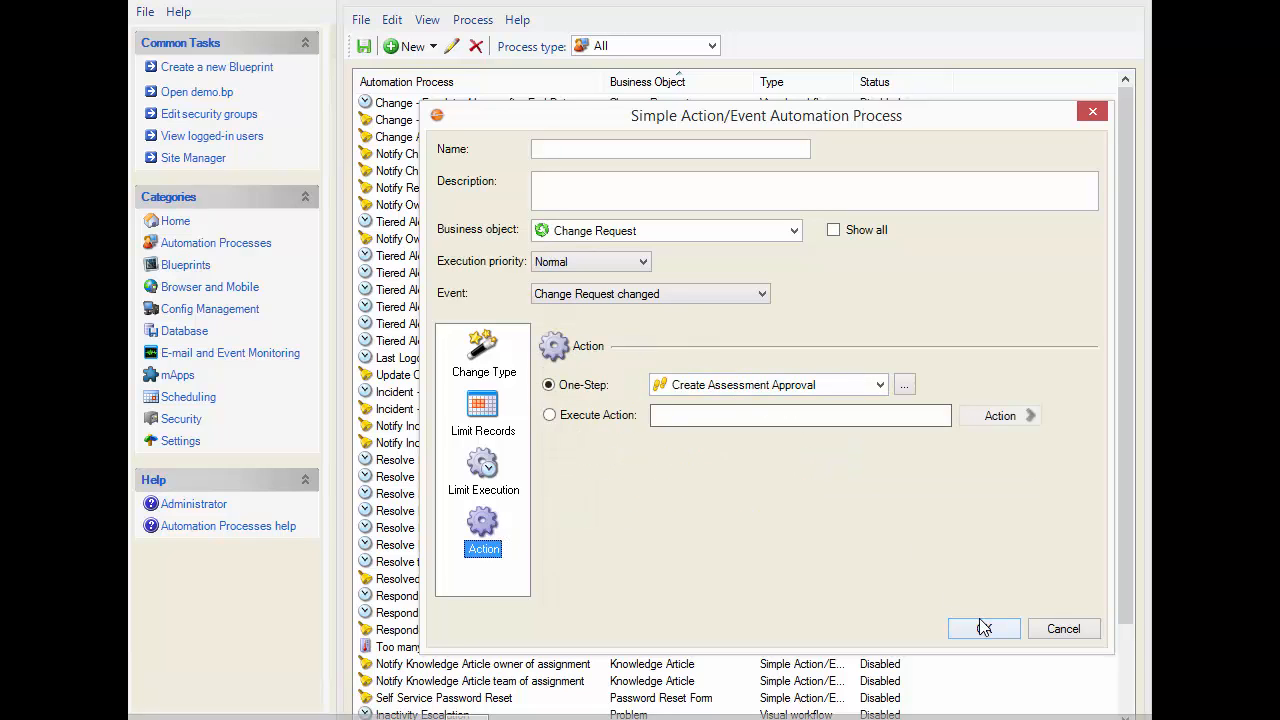
{"action": "left_click", "coordinate": [568, 149]}
{"action": "type", "text": "C"}
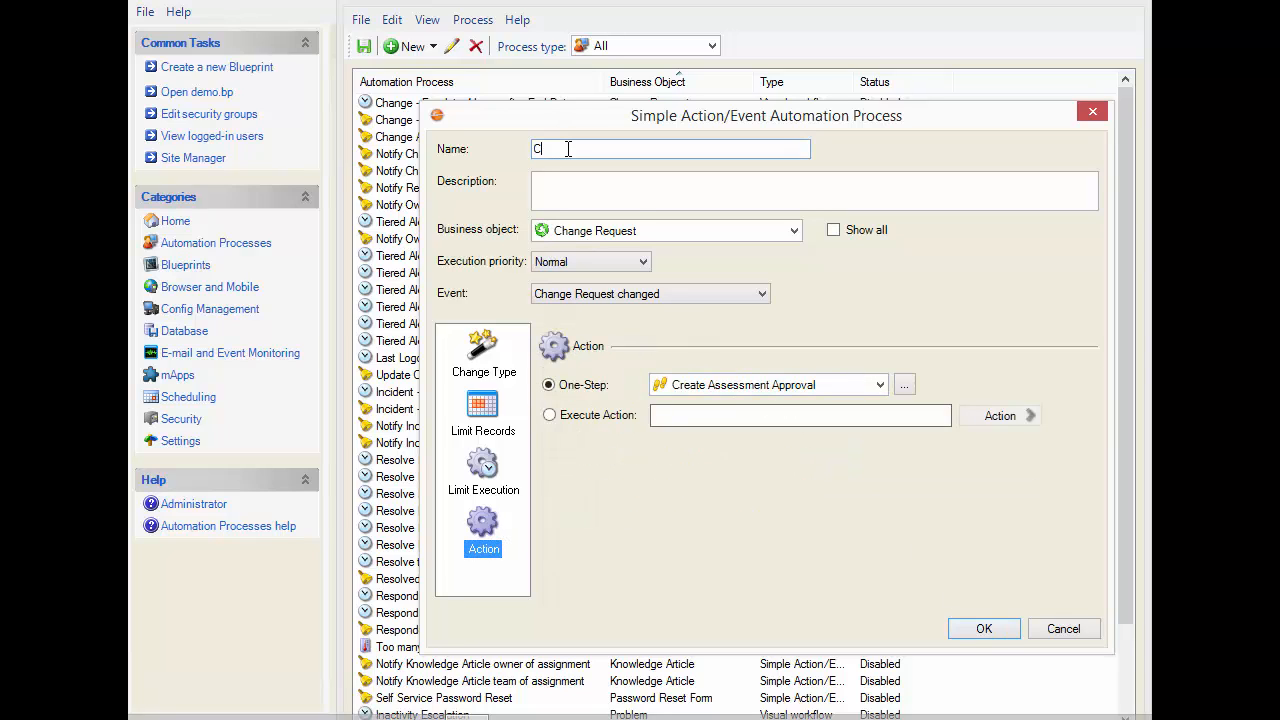
{"action": "type", "text": "reate Assessment Approval"}
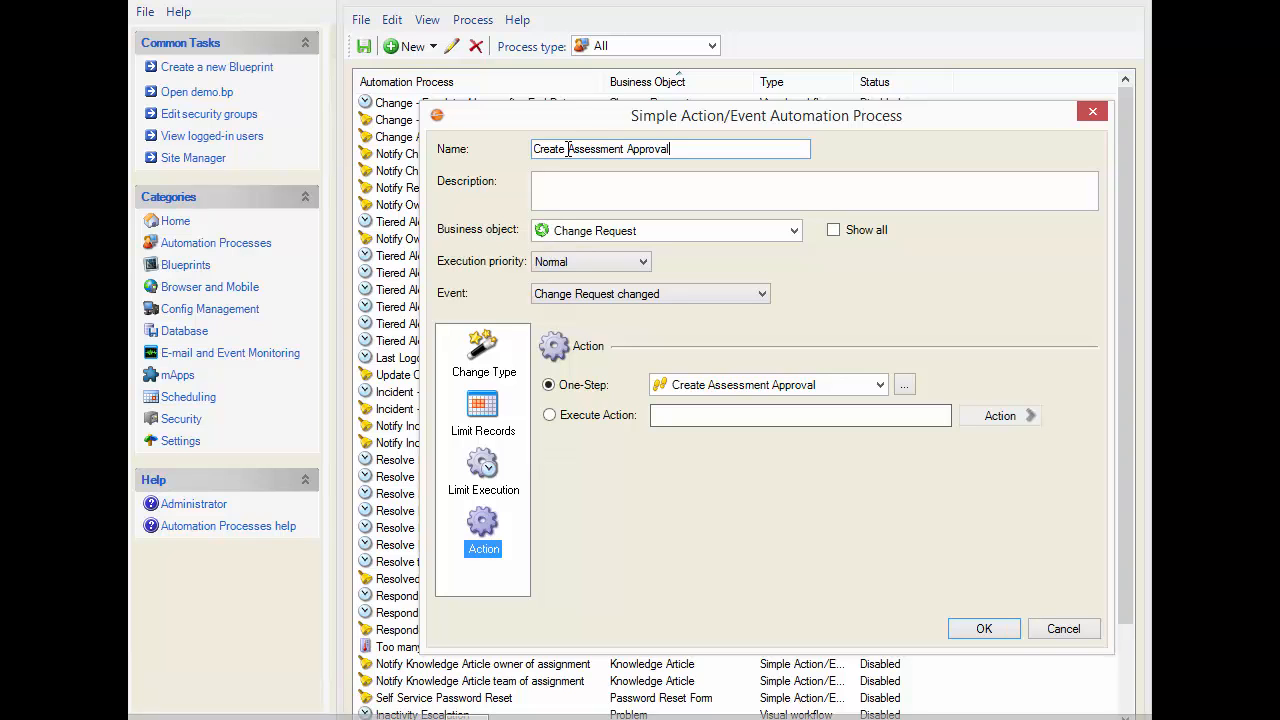
{"action": "left_click", "coordinate": [978, 630]}
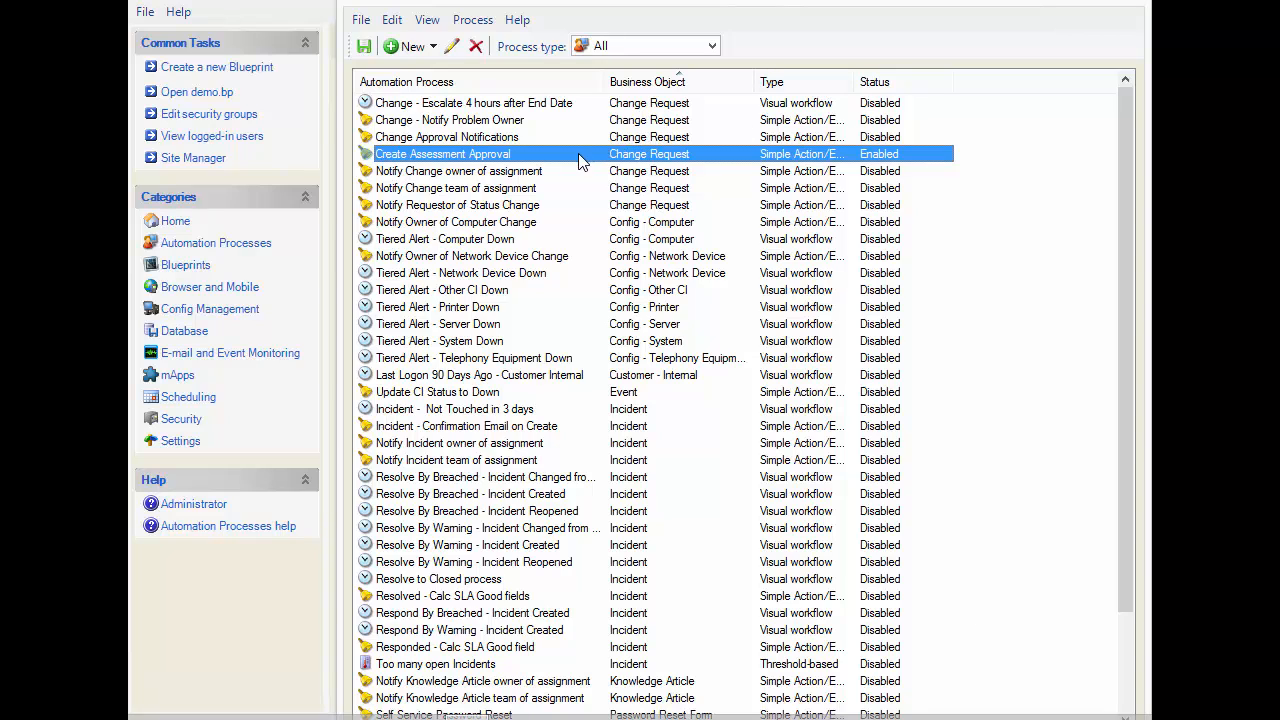
Open the Change Approval Notifications process to examine its event settings, and close it without changes
{"action": "left_click", "coordinate": [583, 137]}
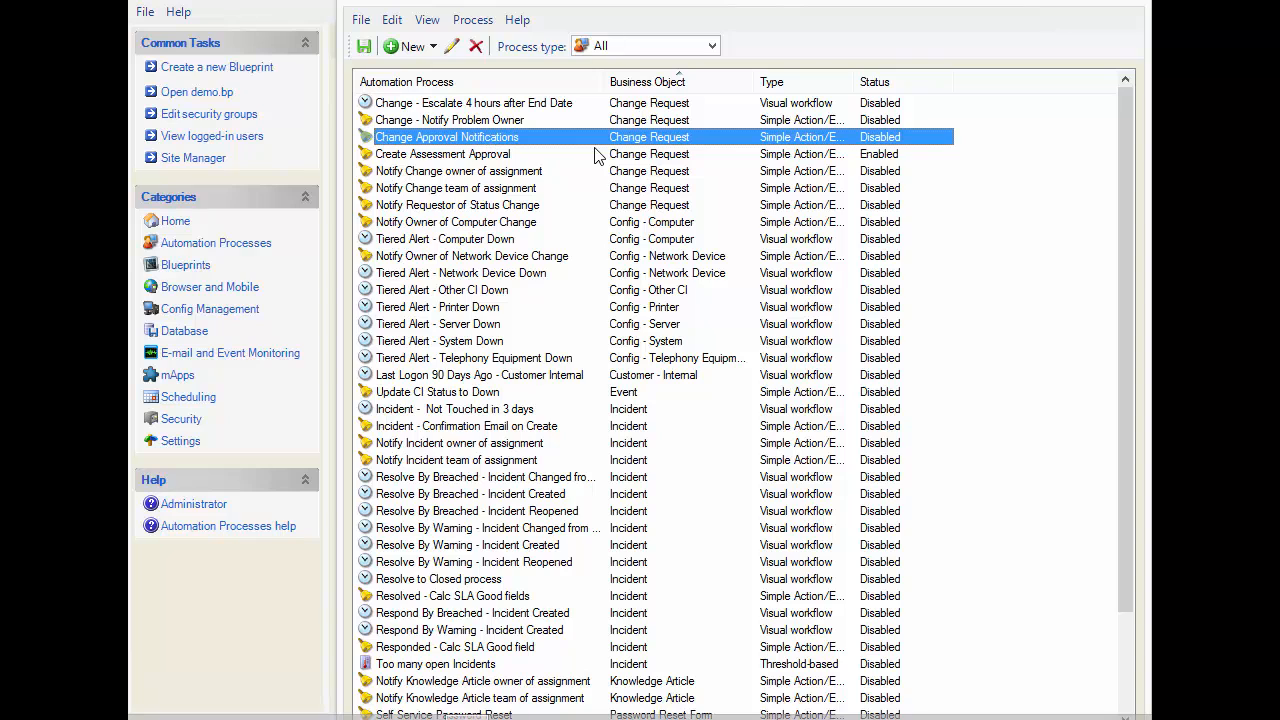
{"action": "right_click", "coordinate": [590, 139]}
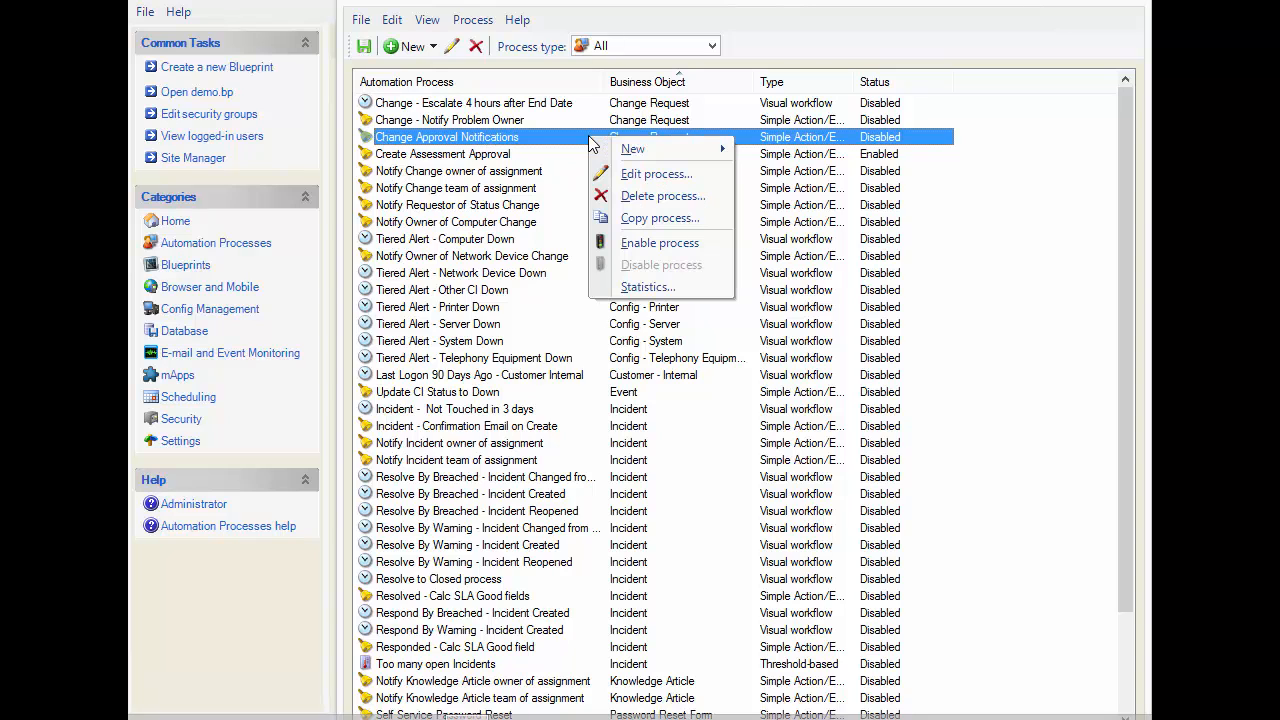
{"action": "left_click", "coordinate": [640, 174]}
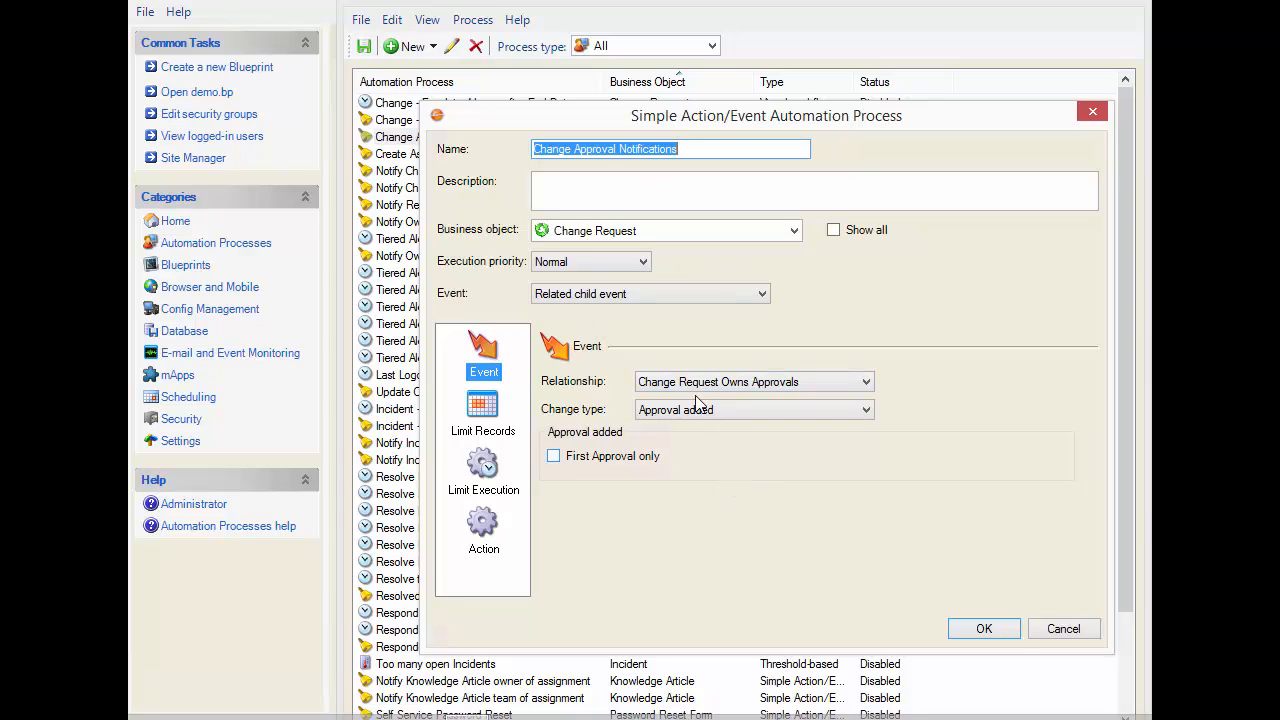
{"action": "left_click", "coordinate": [1064, 629]}
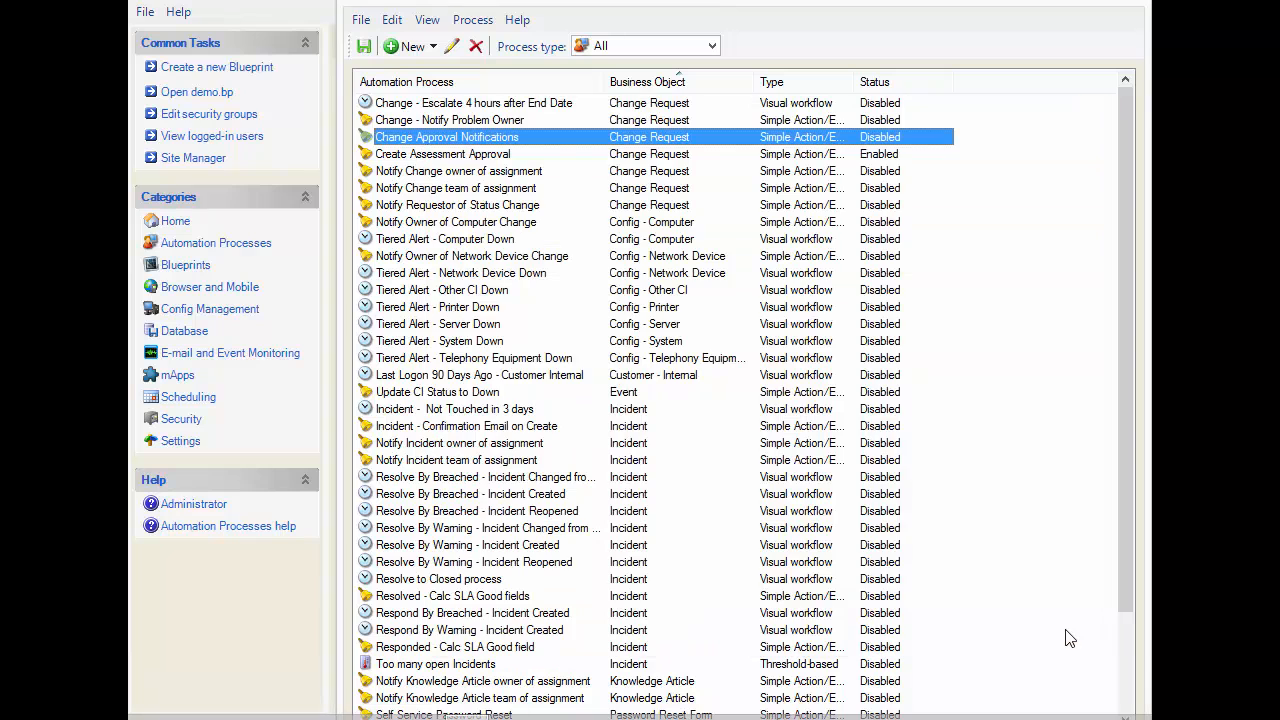